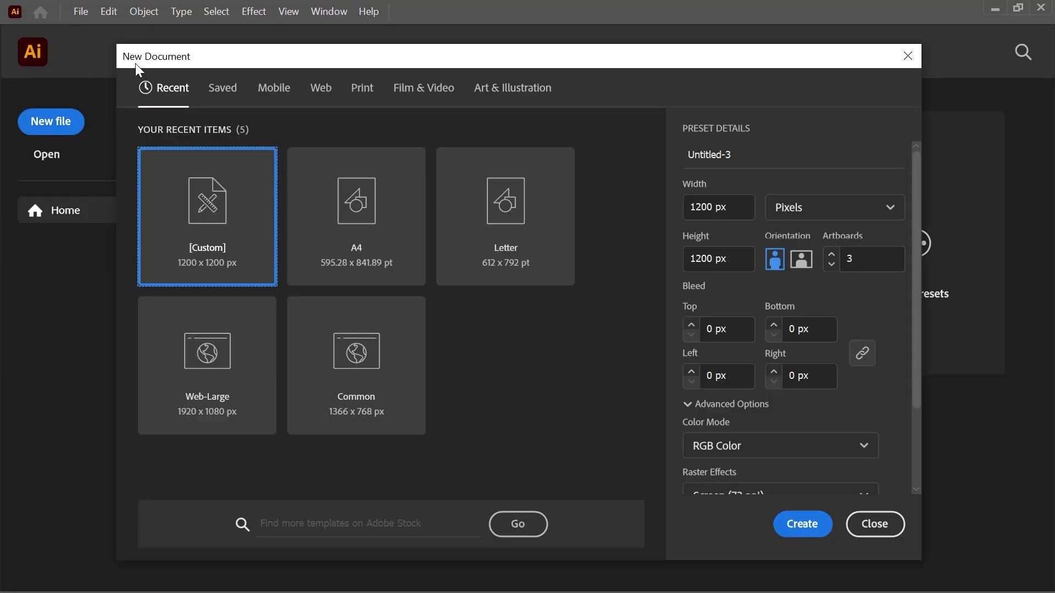
# - Create the square document with 1200 px and three artboards
pyautogui.write('1200')
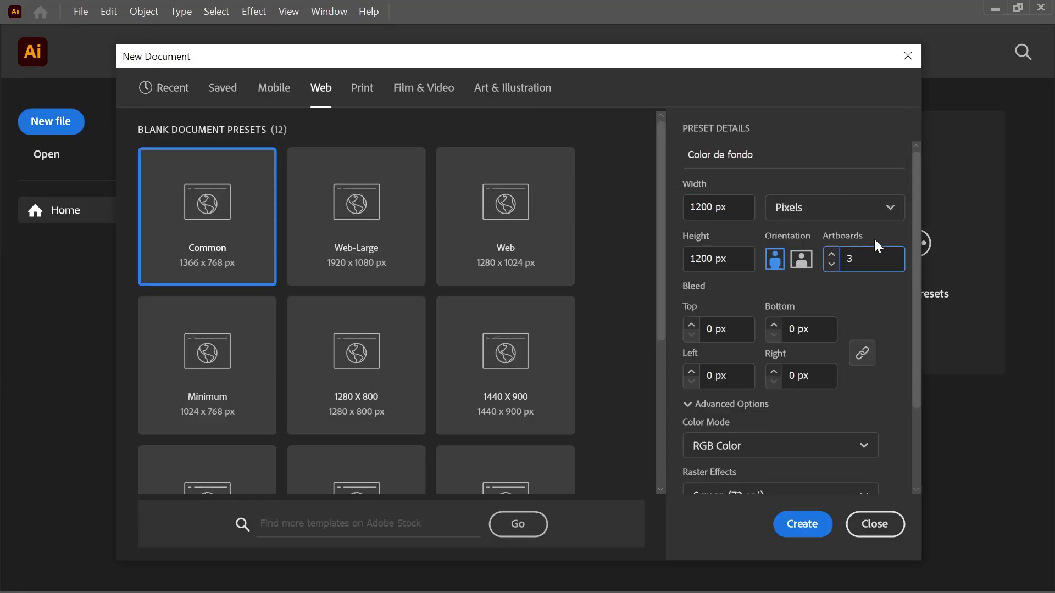
pyautogui.scroll(-5, 791, 329)
pyautogui.click(802, 523)
# - Rearrange all artboards into a single row
pyautogui.click(289, 11)
pyautogui.click(427, 299)
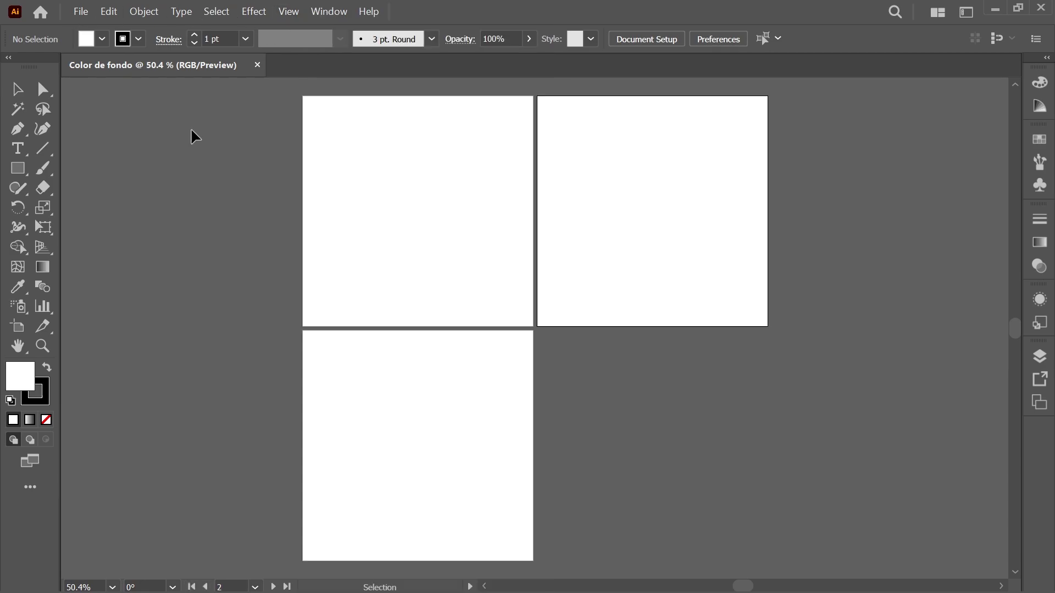
pyautogui.click(144, 11)
pyautogui.click(473, 493)
pyautogui.click(184, 260)
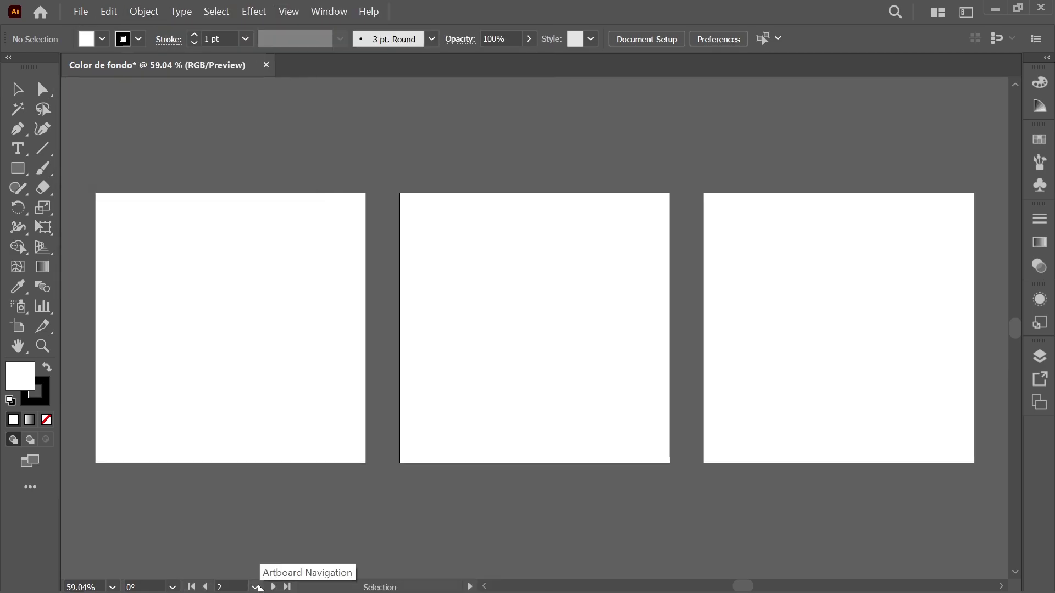
# - Draw a rectangle covering the first artboard and add a slightly larger offset-path copy
pyautogui.hotkey('ctrl', '1')
pyautogui.press('m')
pyautogui.moveTo(306, 100); pyautogui.dragTo(764, 557)
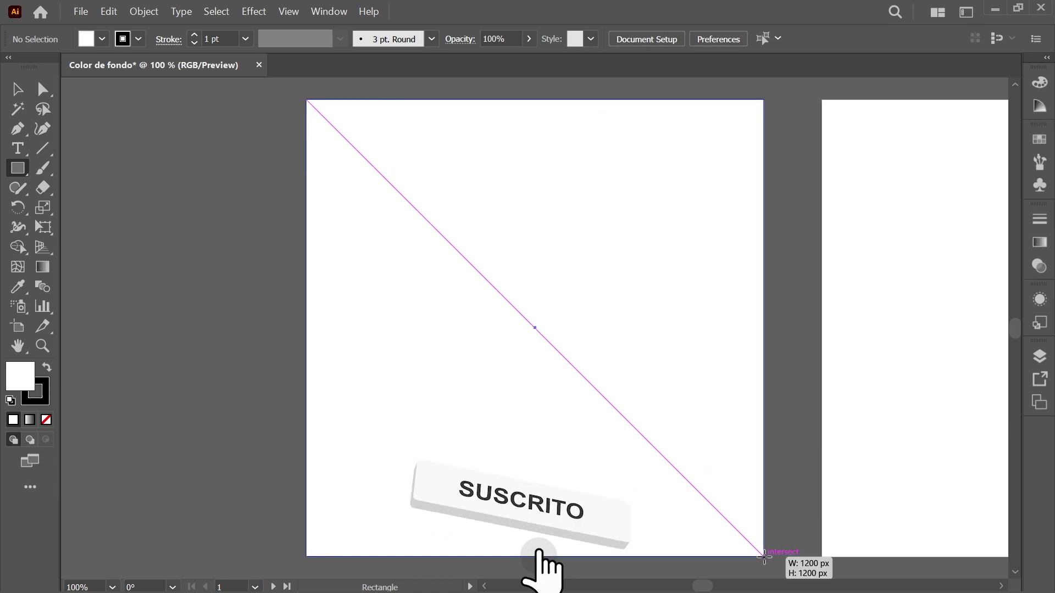
pyautogui.press('v')
pyautogui.click(143, 12)
pyautogui.click(285, 338)
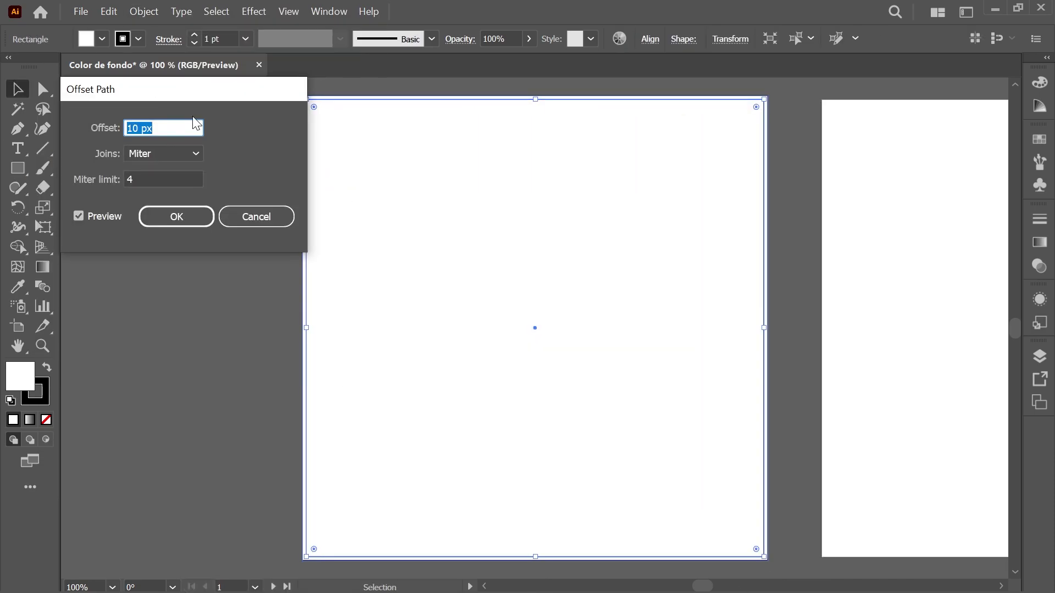
pyautogui.press('Tab')
pyautogui.press('Tab')
pyautogui.press('Return')
# - Fill the rectangle red (hex ff) with no outline, then deselect it
pyautogui.click(1039, 83)
pyautogui.click(984, 187)
pyautogui.write('ff')
pyautogui.press('Return')
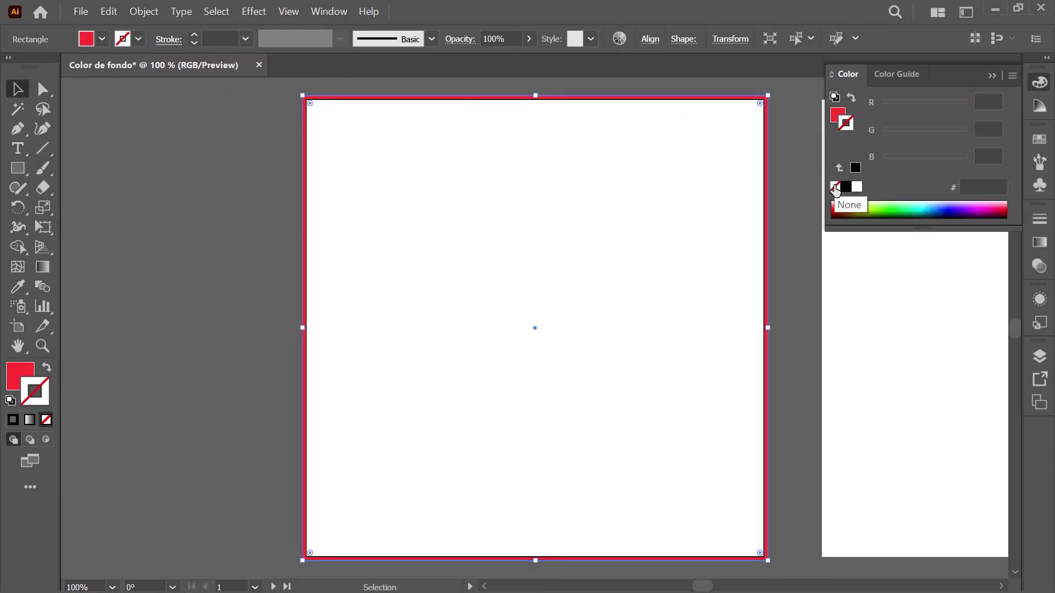
pyautogui.click(245, 117)
# - Place an exact-size rectangle centred on the second artboard
pyautogui.click(256, 587)
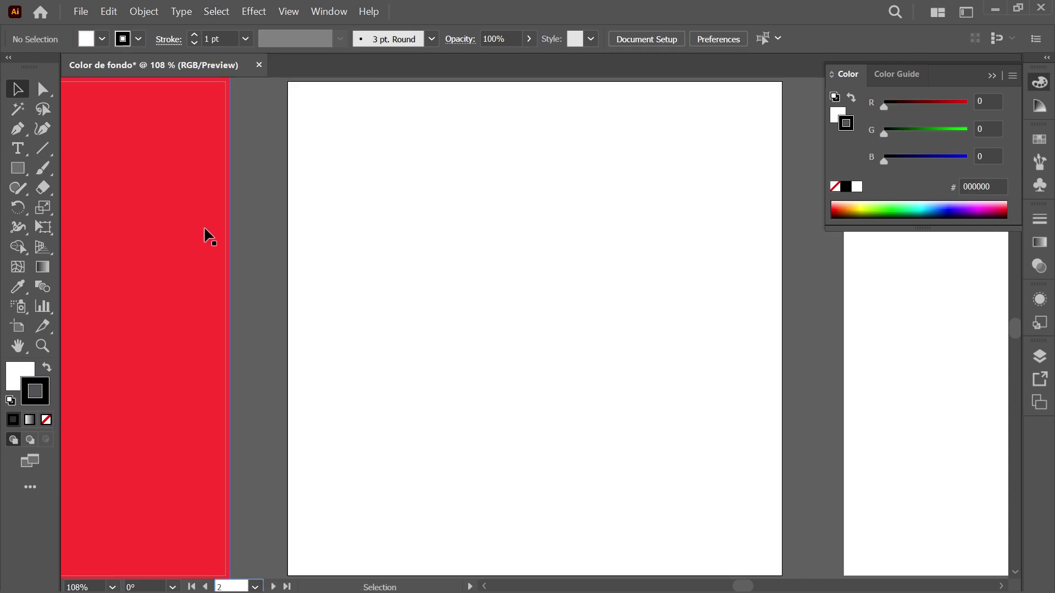
pyautogui.press('m')
pyautogui.click(534, 328)
pyautogui.press('Return')
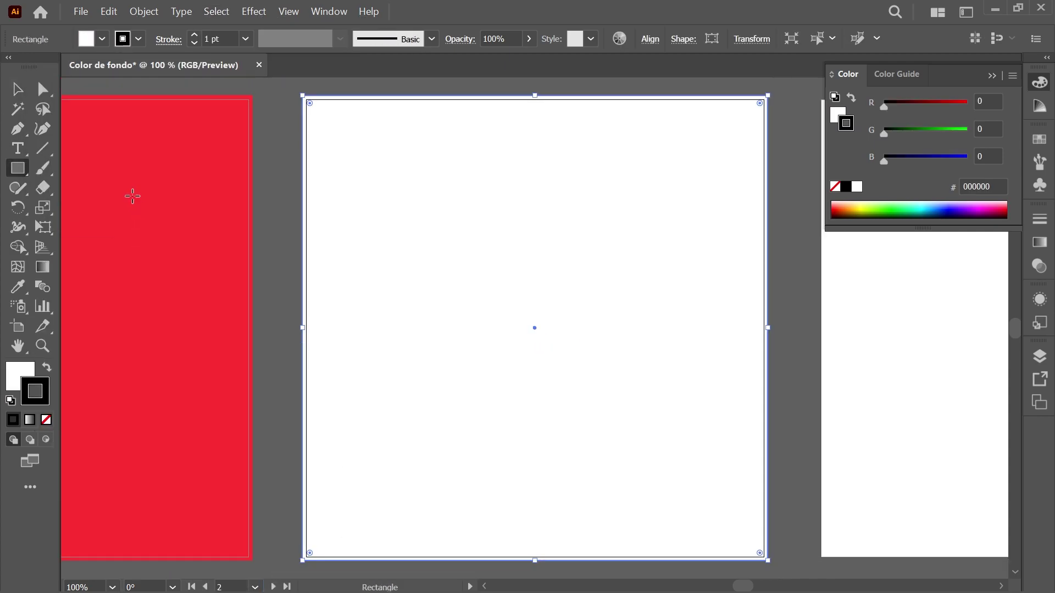
pyautogui.press('v')
# - Fill the second rectangle yellow ffff00 and deselect it
pyautogui.click(983, 187)
pyautogui.write('ffff00')
pyautogui.press('Return')
pyautogui.click(218, 21)
# - Move to the third artboard and bring up Document Setup
pyautogui.click(236, 53)
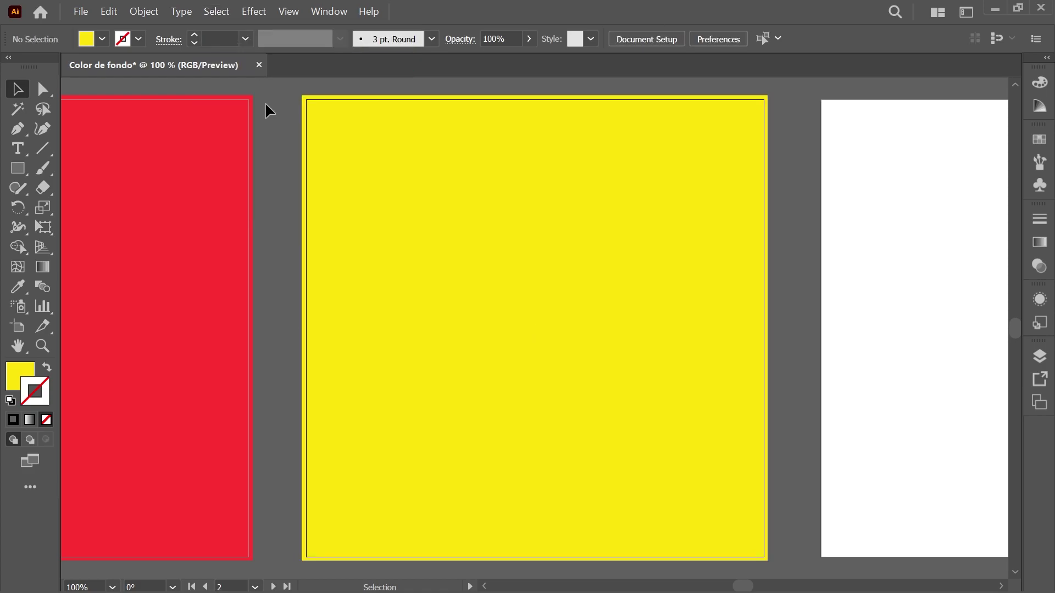
pyautogui.click(273, 587)
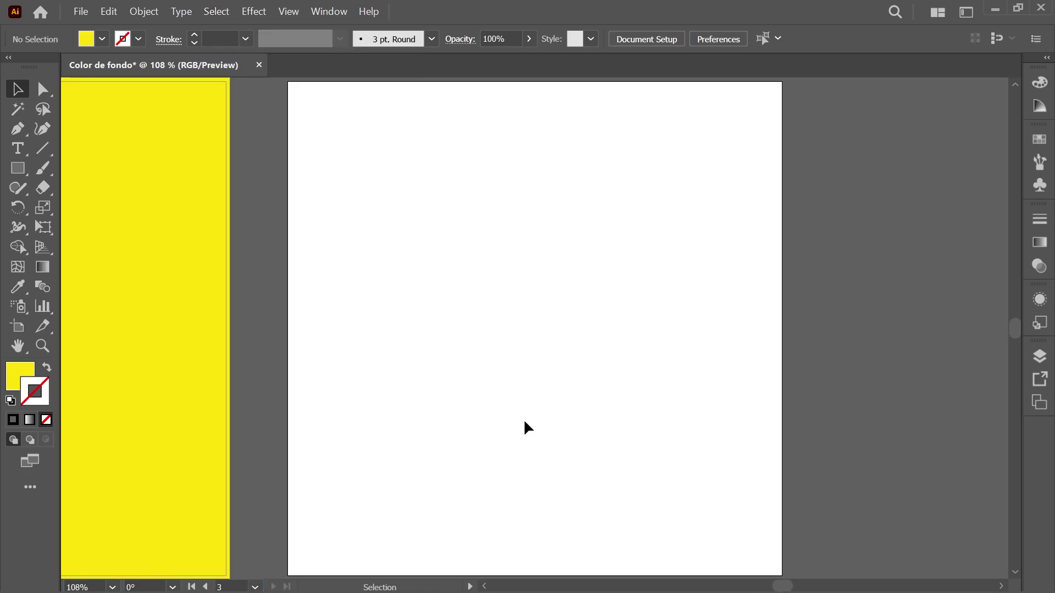
pyautogui.hotkey('ctrl', 'alt', 'p')
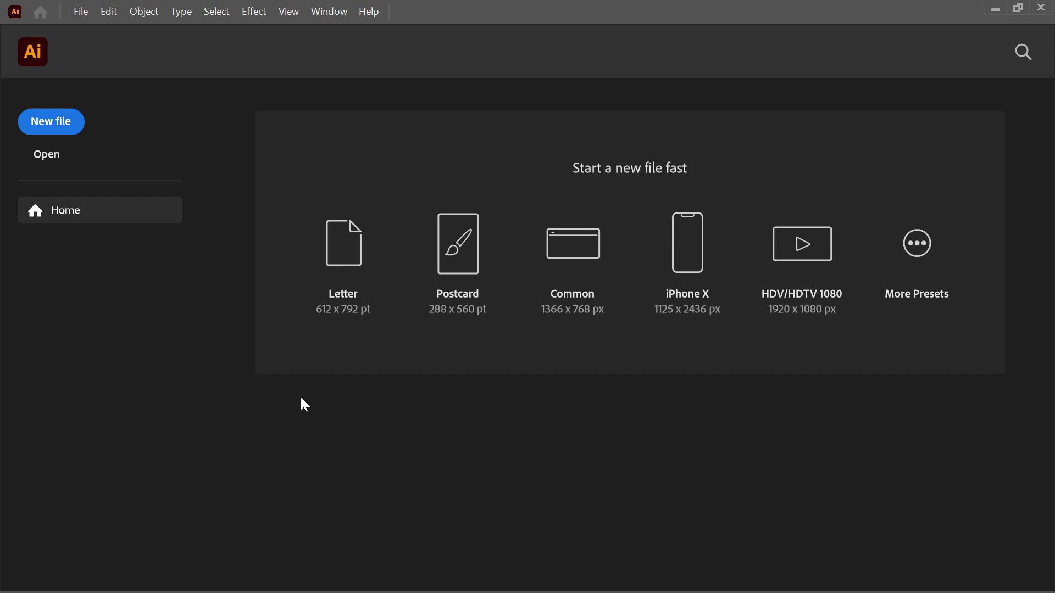
# - Start a new Web document named 'Color de fondo'
pyautogui.click(55, 136)
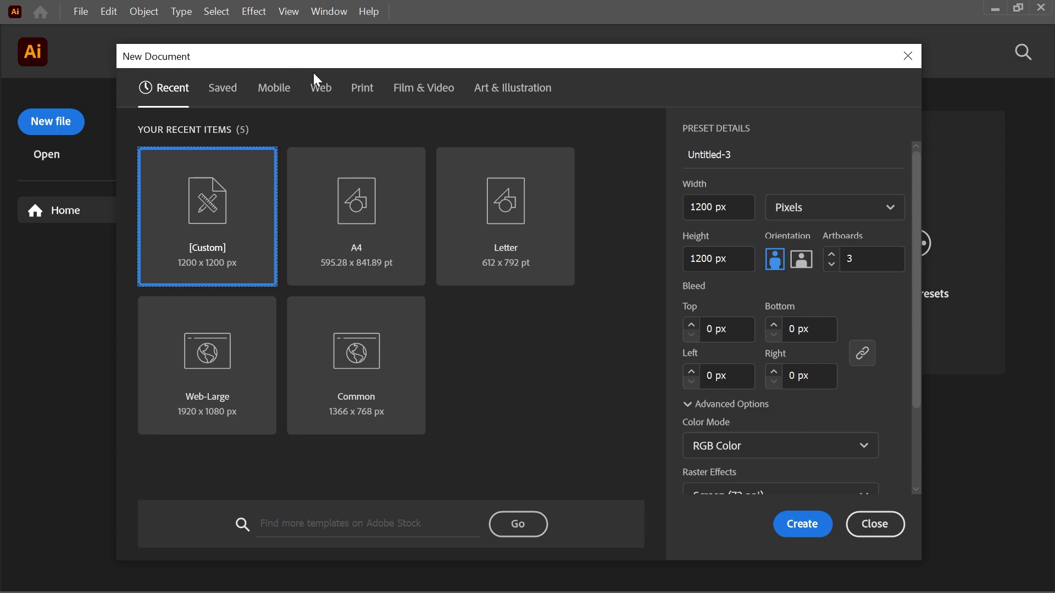
pyautogui.click(322, 89)
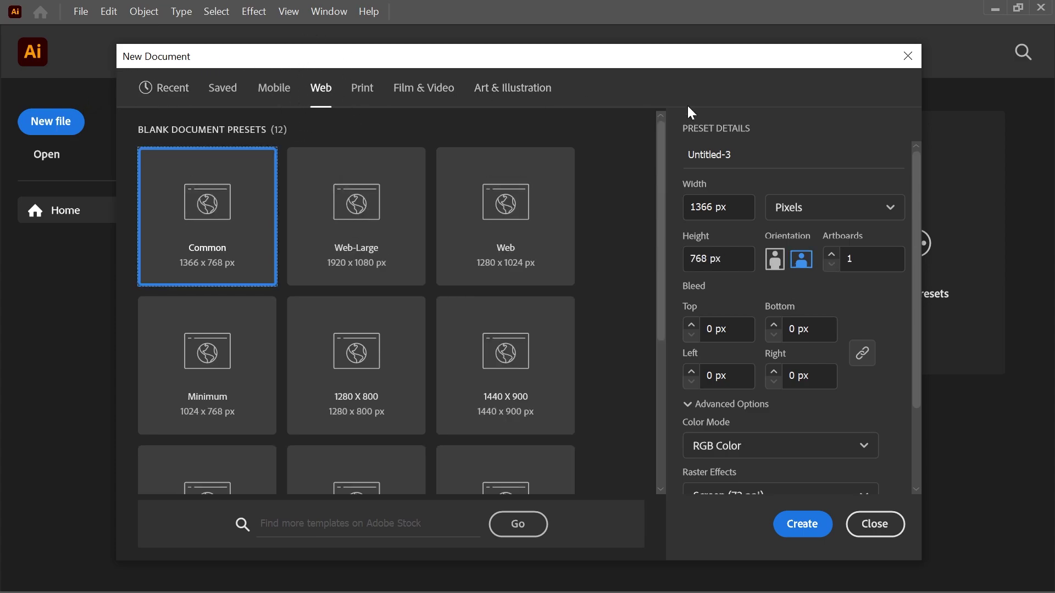
pyautogui.click(701, 155)
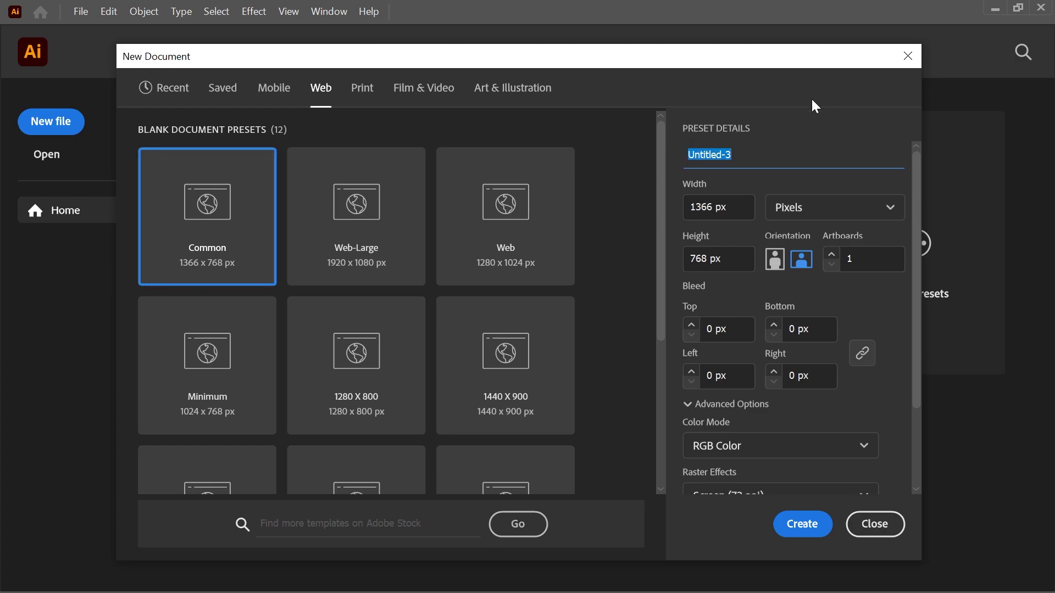
pyautogui.write('Color de fondo')
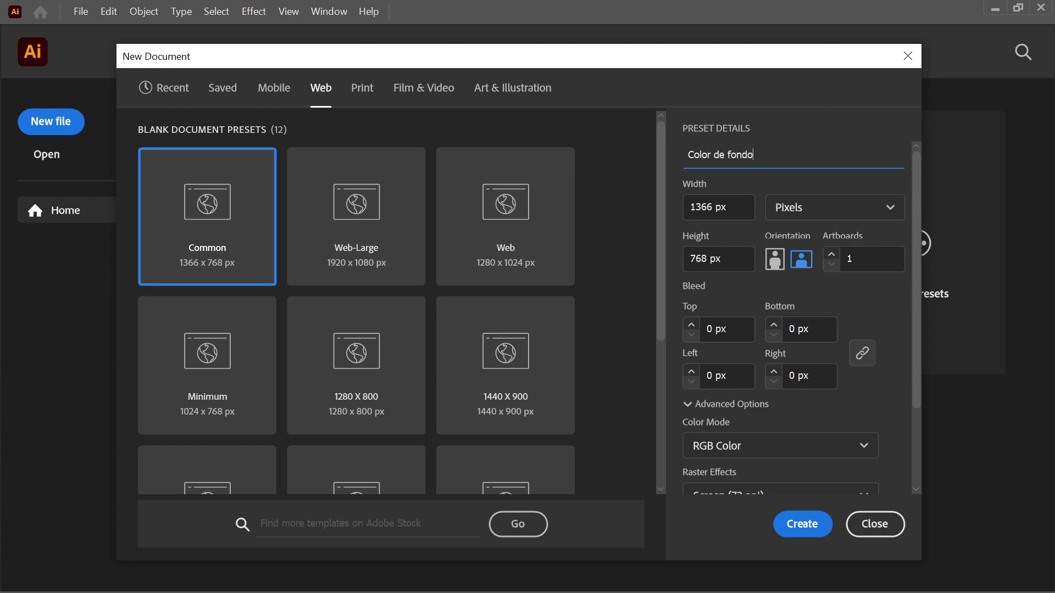
# - Set 1200 × 1200 px size, 3 artboards and RGB mode, then create it
pyautogui.click(857, 207)
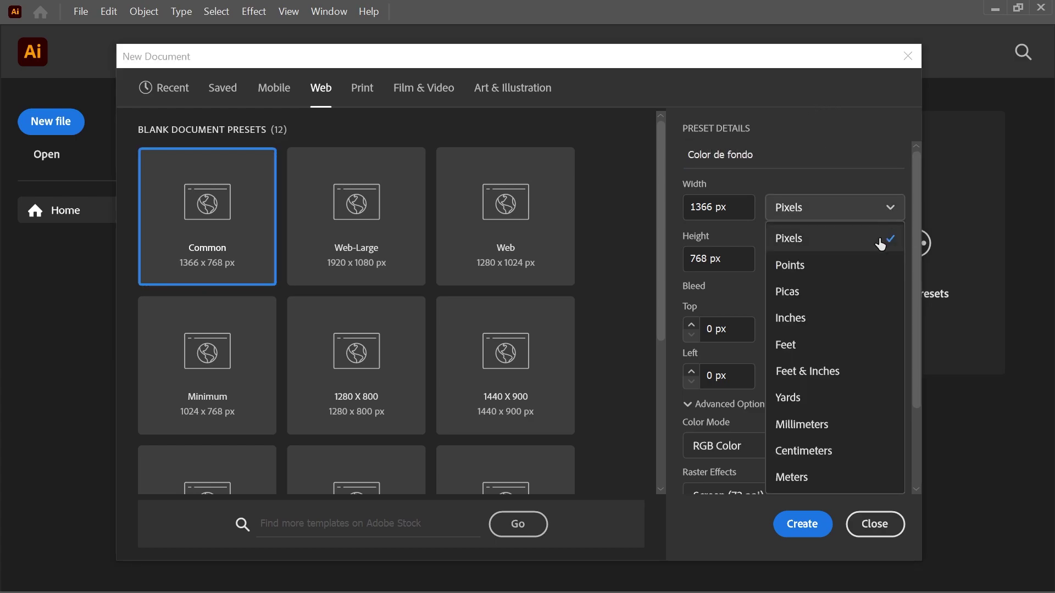
pyautogui.click(880, 244)
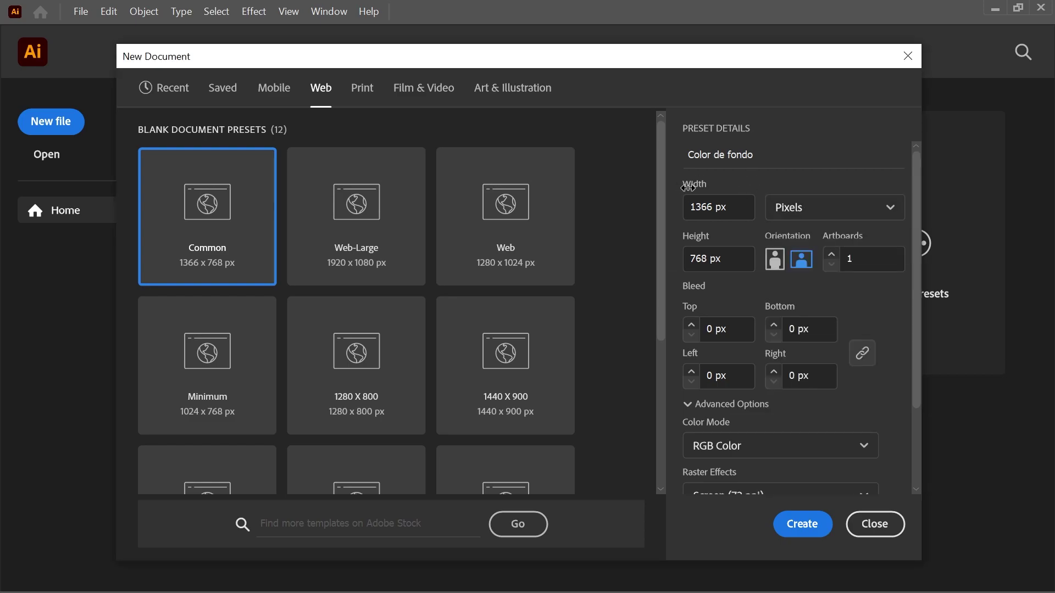
pyautogui.click(707, 204)
pyautogui.write('1200')
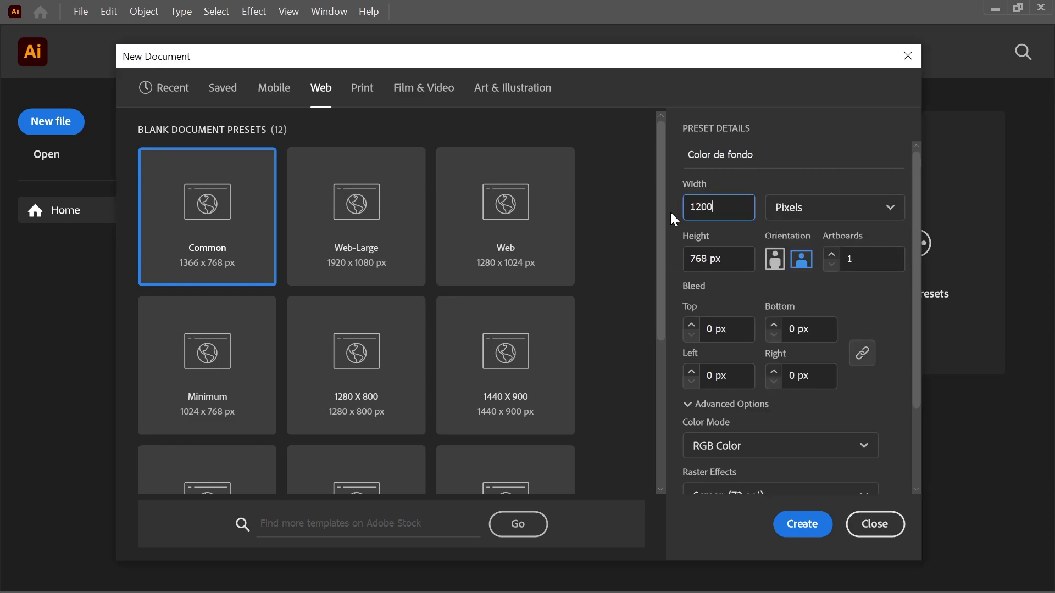
pyautogui.click(711, 258)
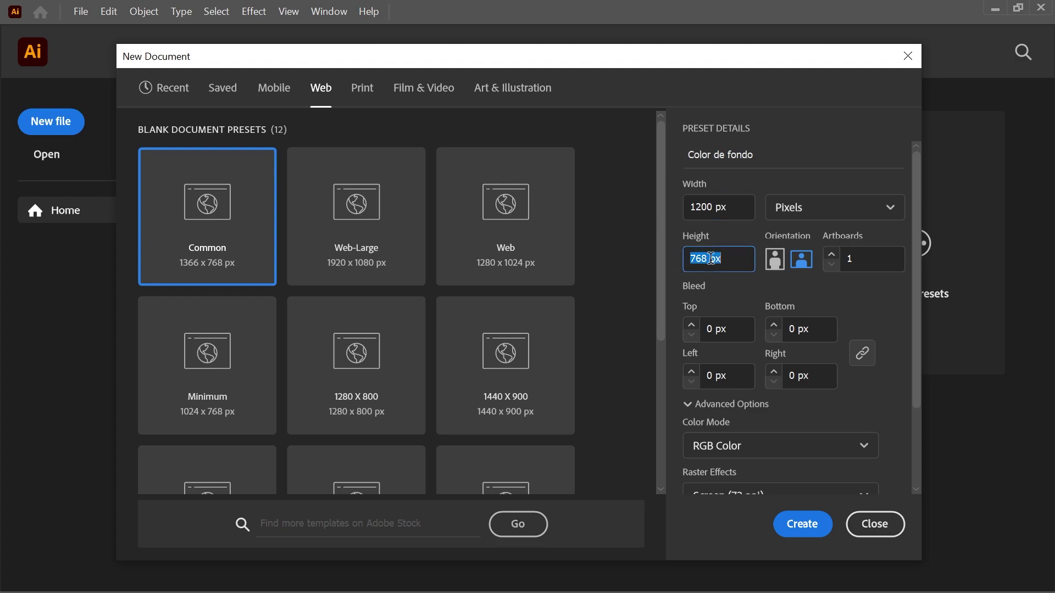
pyautogui.write('1200')
pyautogui.press('Tab')
pyautogui.write('3')
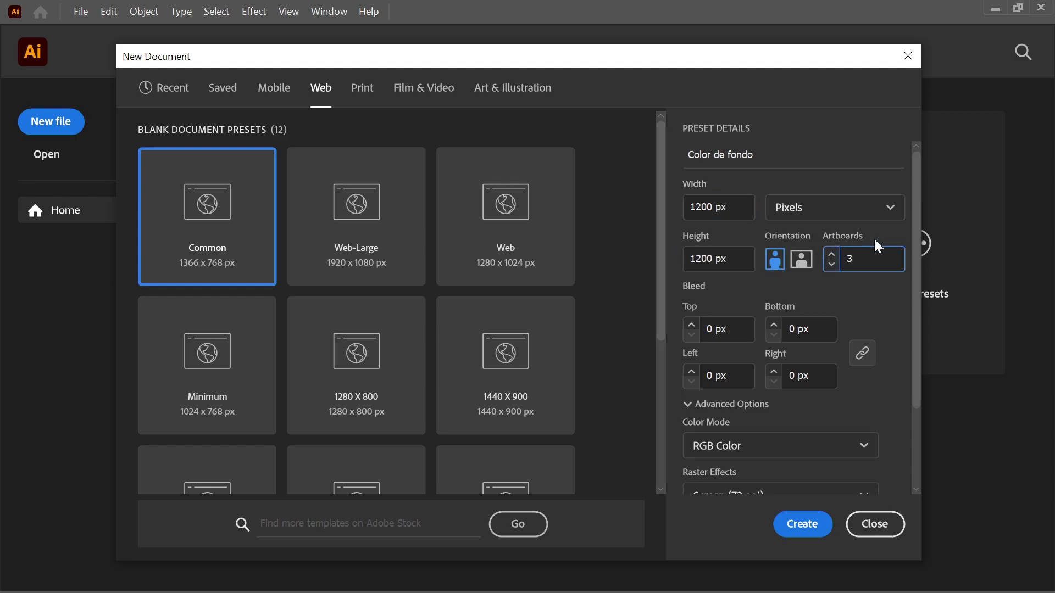
pyautogui.moveTo(915, 256); pyautogui.dragTo(760, 334)
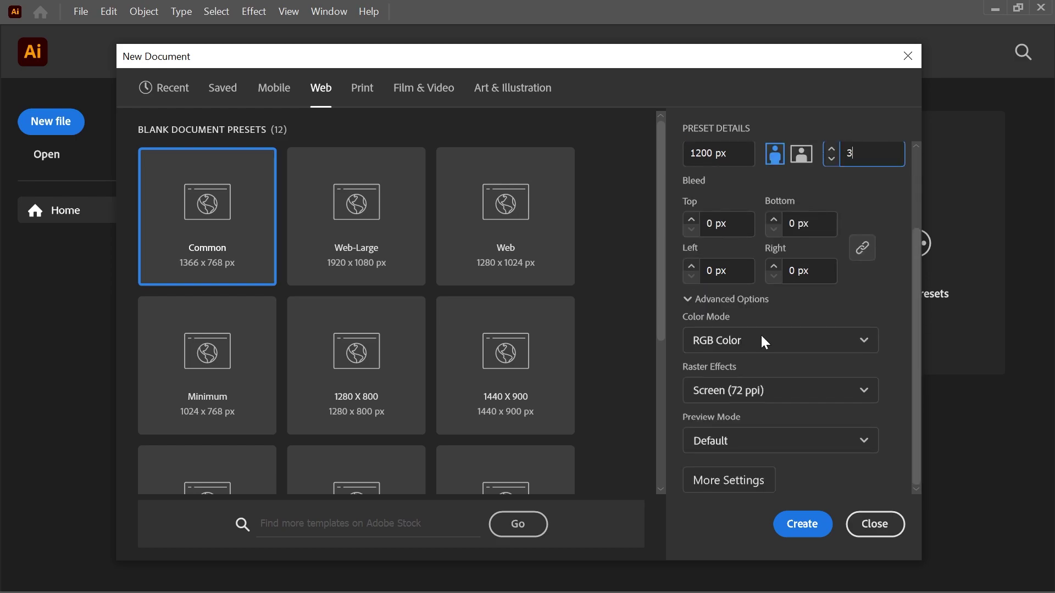
pyautogui.click(732, 329)
pyautogui.click(836, 370)
pyautogui.click(803, 525)
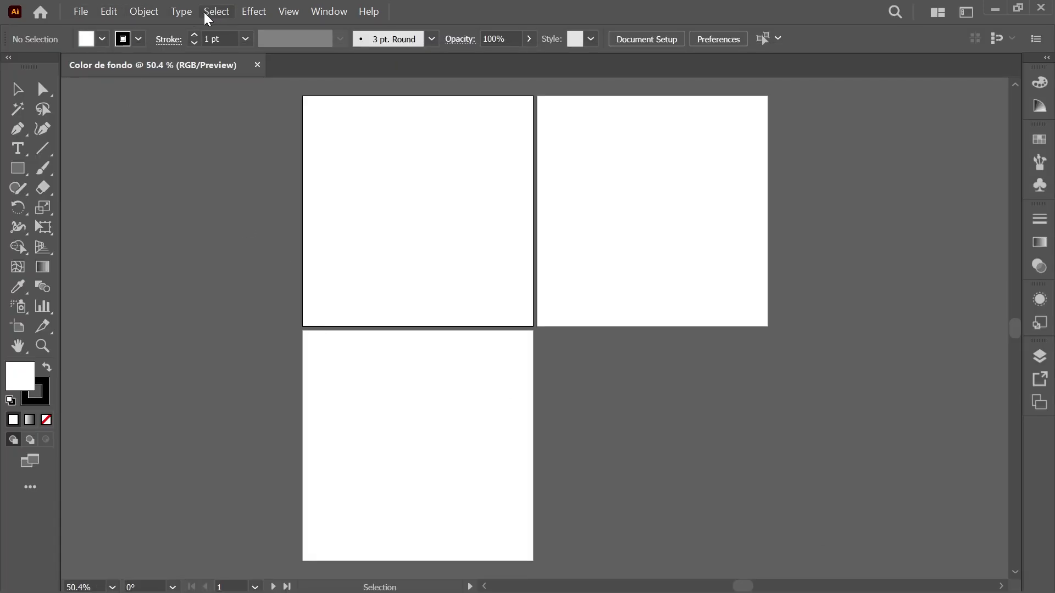
pyautogui.click(290, 15)
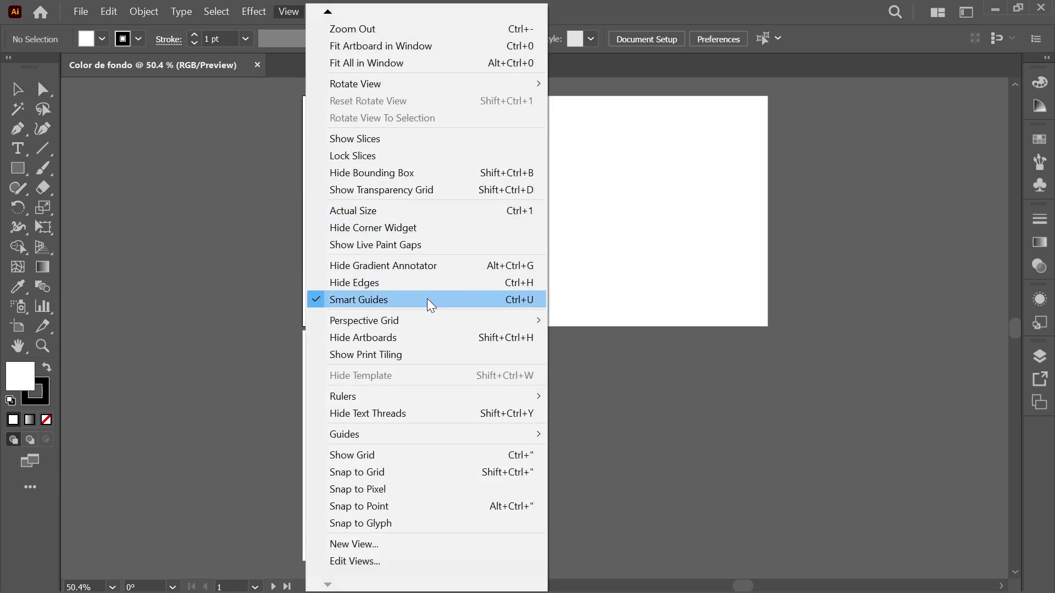
pyautogui.click(561, 292)
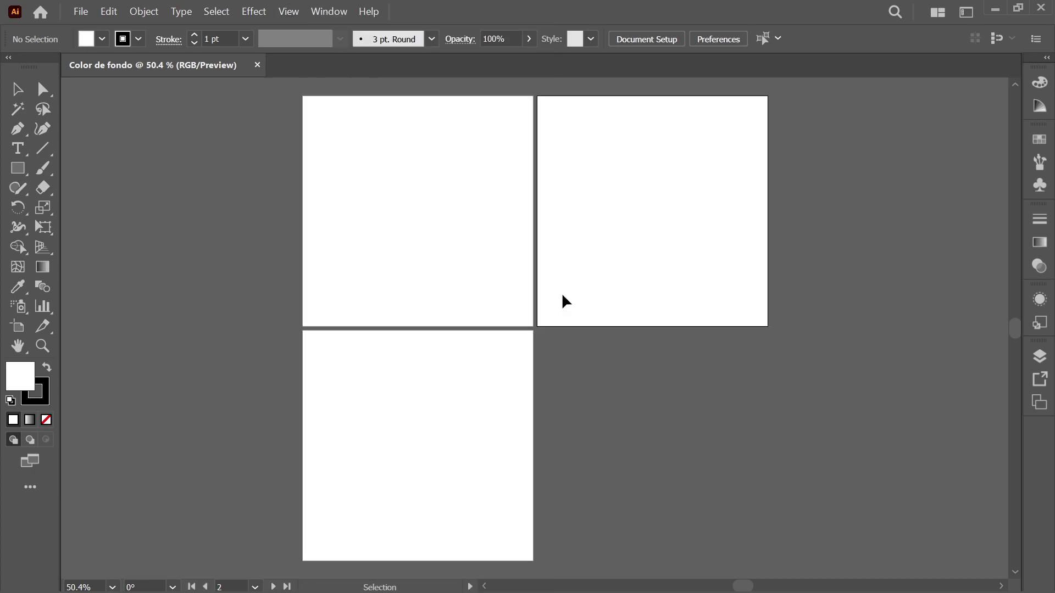
# - Rearrange All Artboards into one left-to-right row with 150 px spacing
pyautogui.click(145, 12)
pyautogui.click(258, 530)
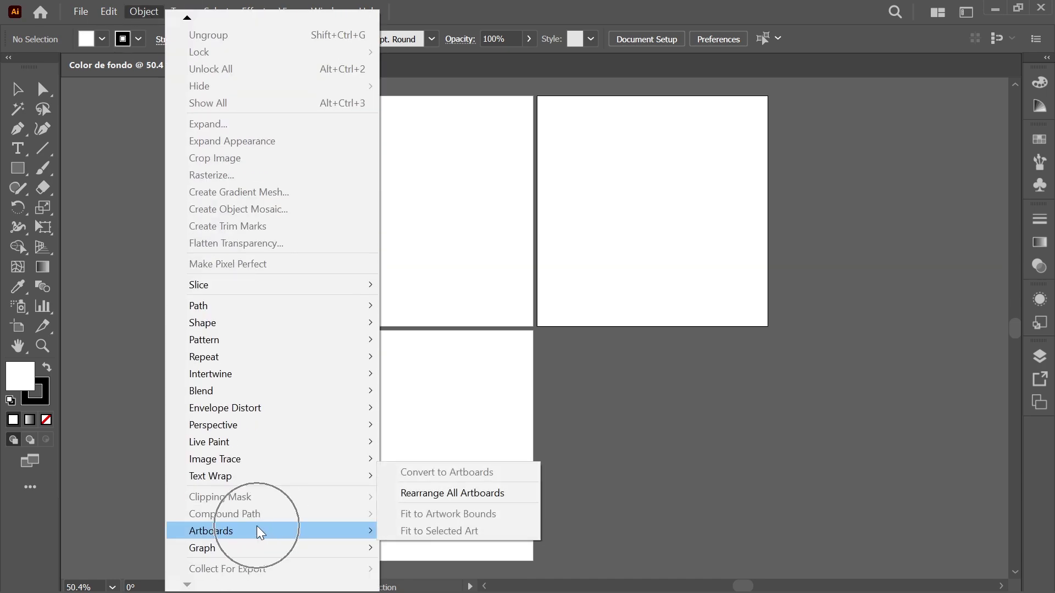
pyautogui.click(496, 493)
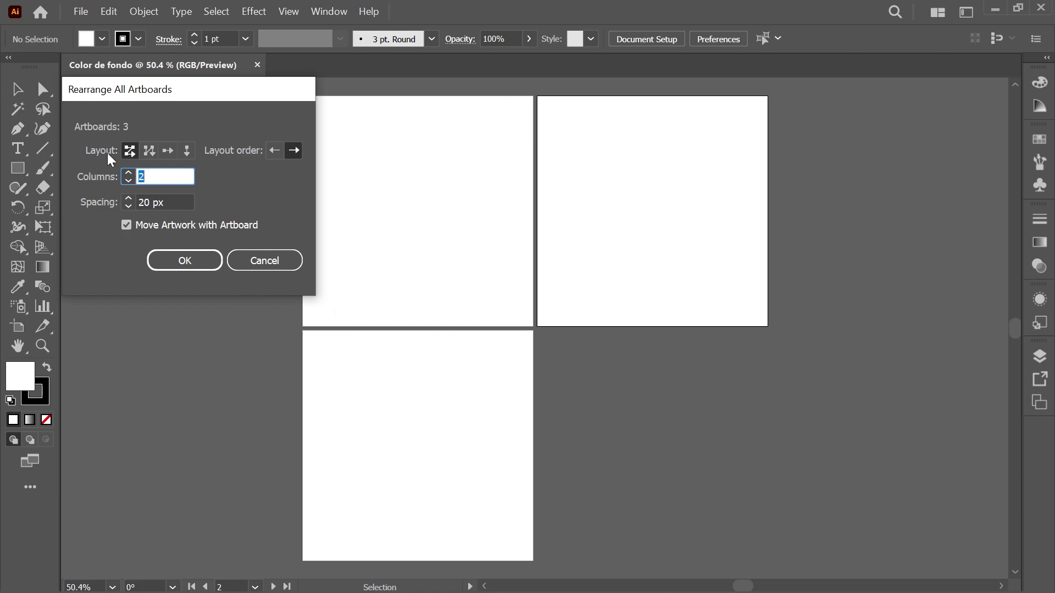
pyautogui.click(166, 151)
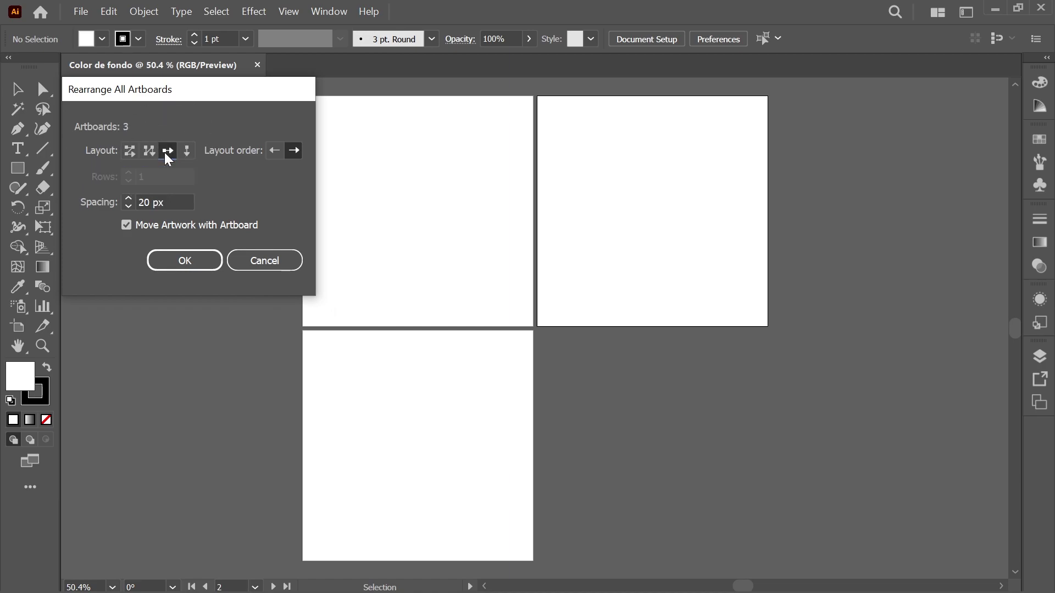
pyautogui.click(290, 155)
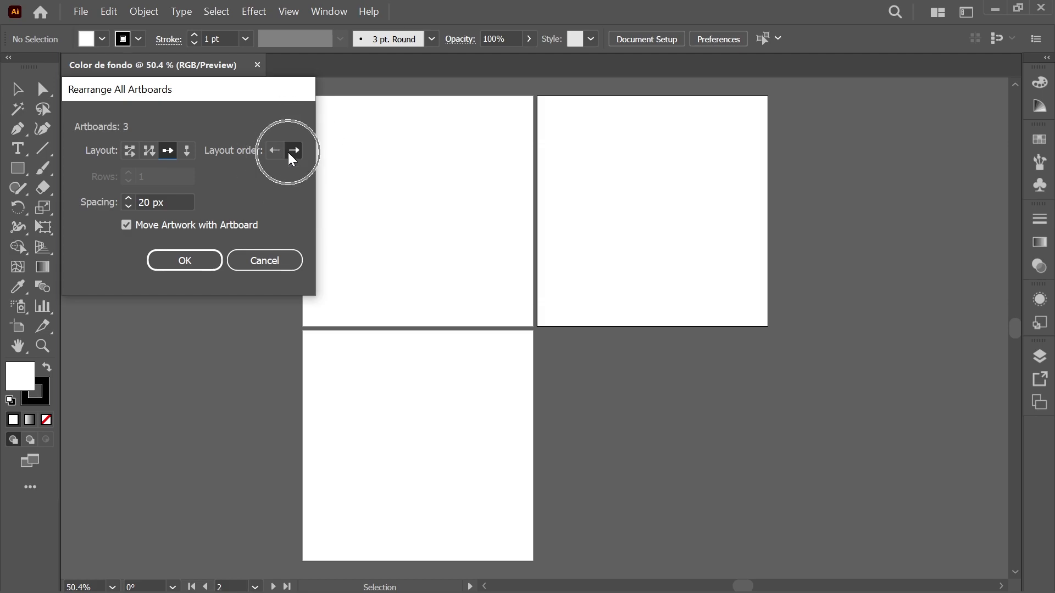
pyautogui.click(159, 202)
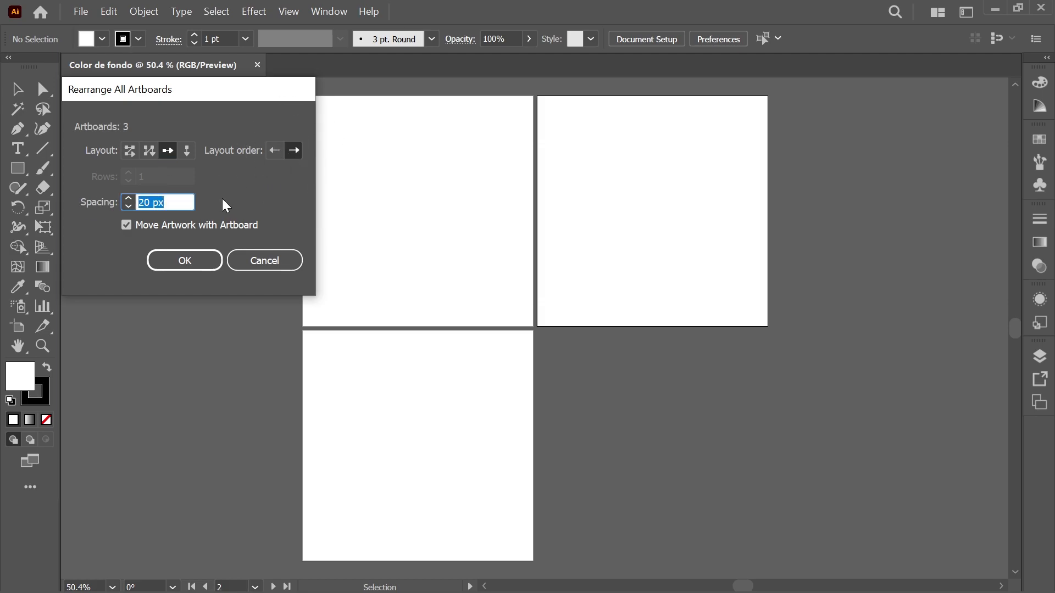
pyautogui.write('150')
pyautogui.press('Tab')
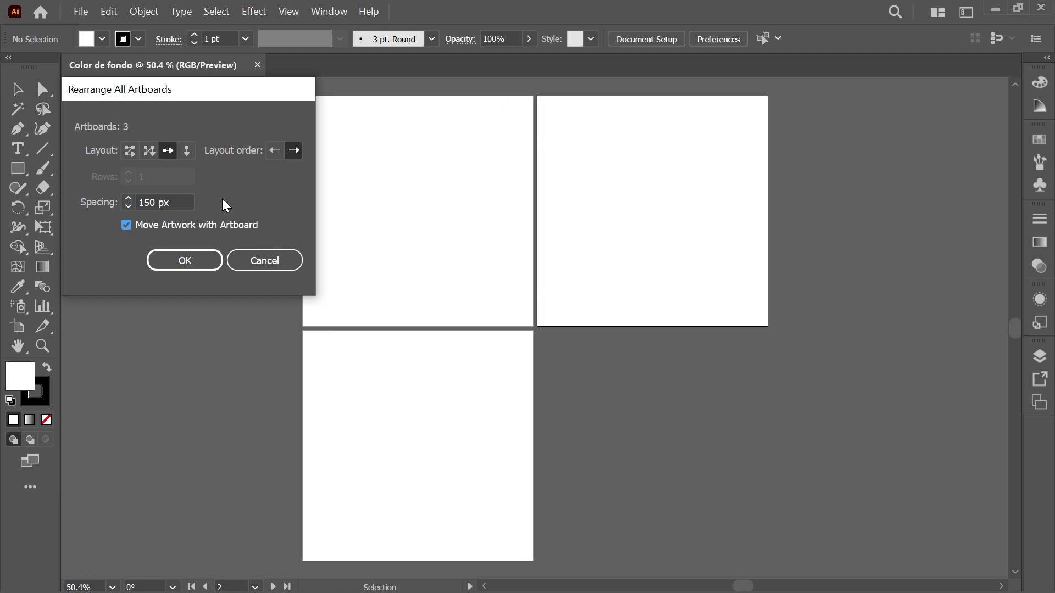
pyautogui.click(208, 266)
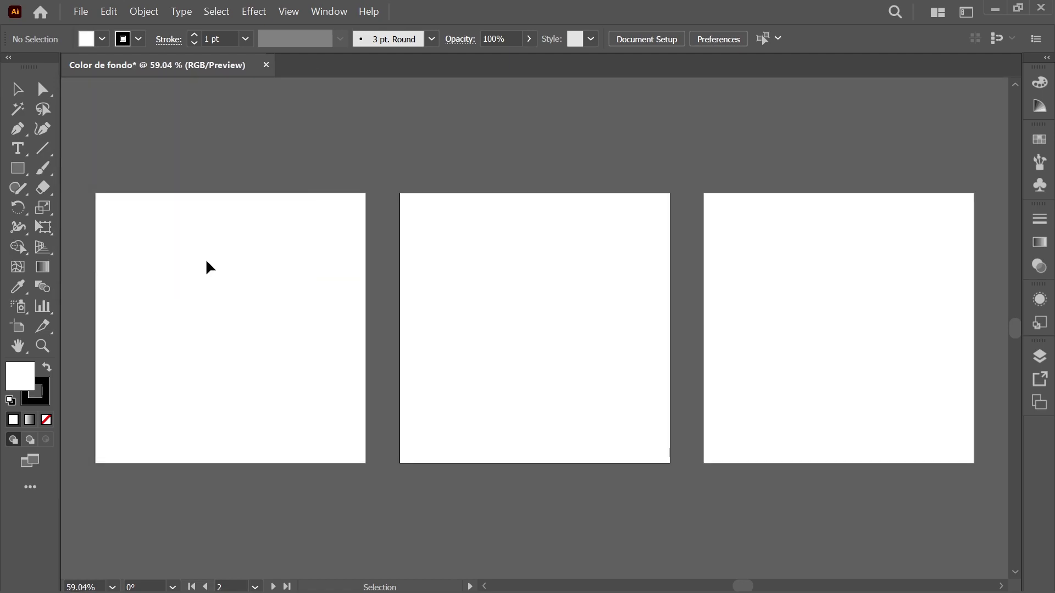
# - Go to artboard 1 and drag a 1200 × 1200 px rectangle corner to corner over it
pyautogui.press('a')
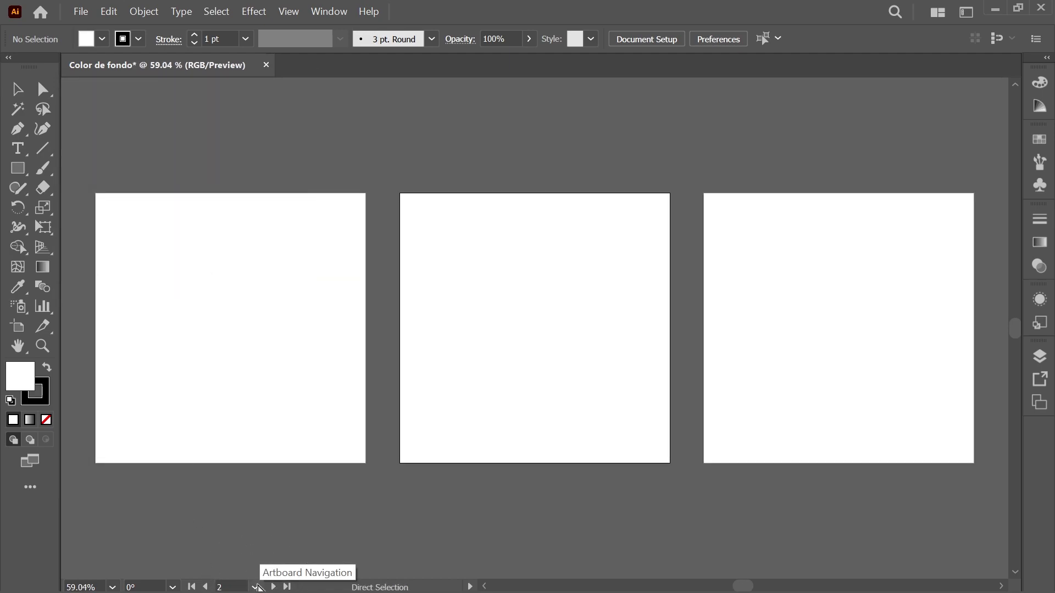
pyautogui.click(256, 586)
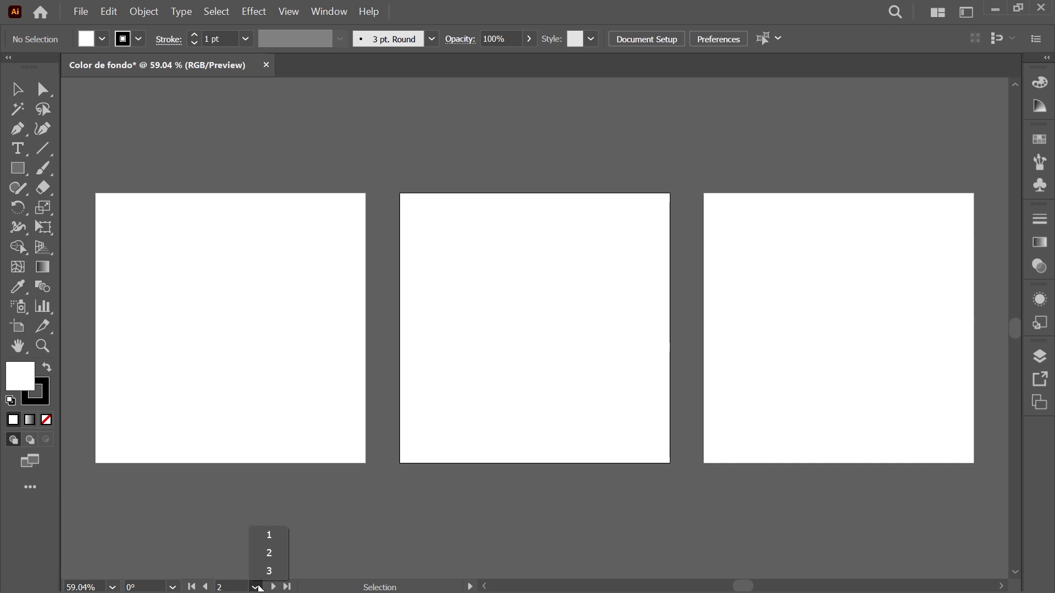
pyautogui.click(275, 535)
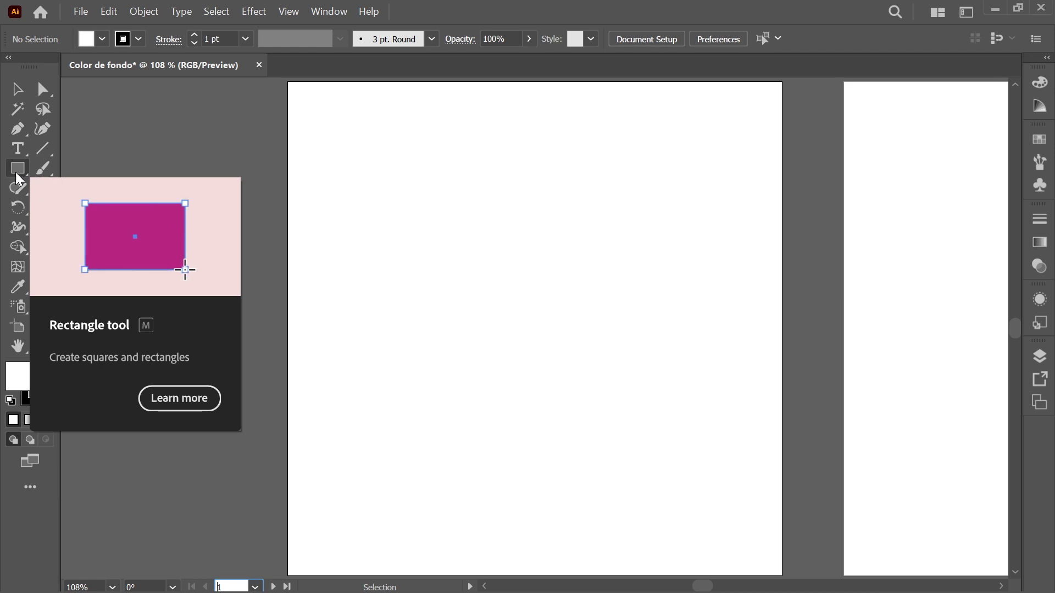
pyautogui.click(16, 173)
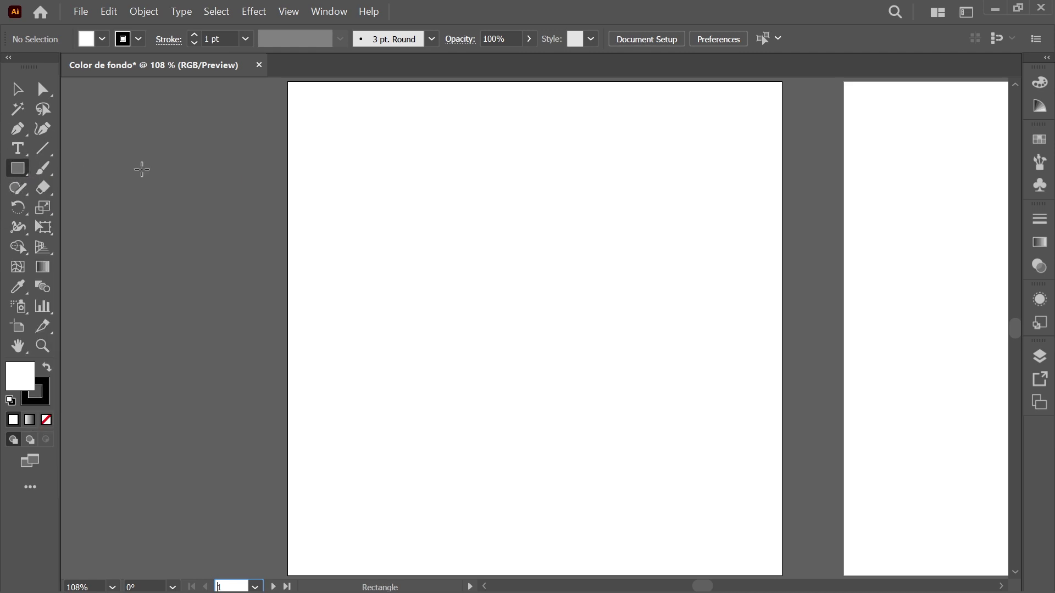
pyautogui.hotkey('ctrl', '1')
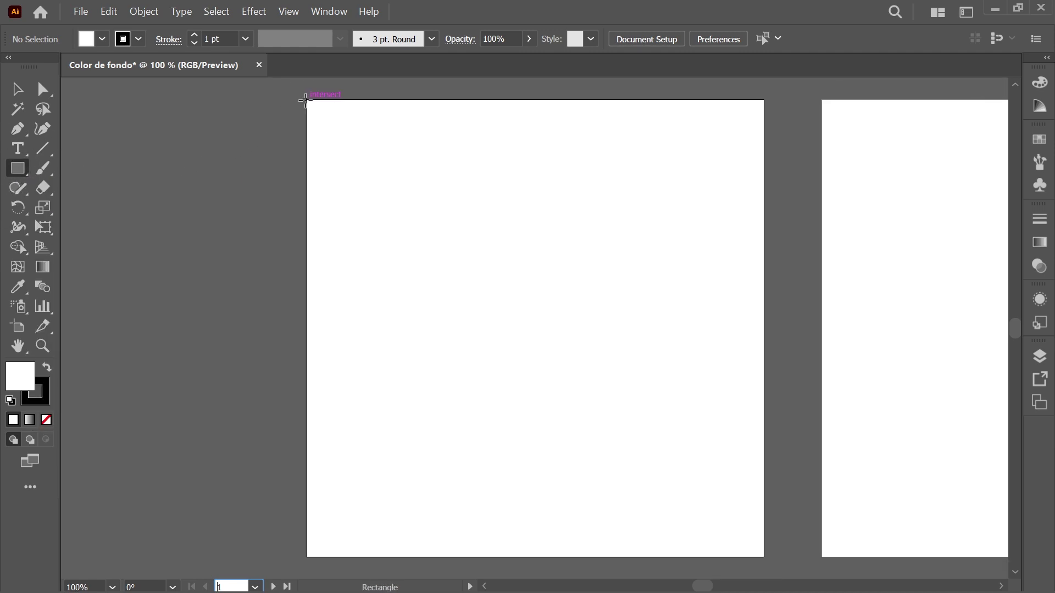
pyautogui.click(306, 100)
pyautogui.click(305, 101)
pyautogui.moveTo(306, 101)
pyautogui.mouseDown()
pyautogui.moveTo(688, 454)
pyautogui.moveTo(764, 556)
pyautogui.mouseUp()
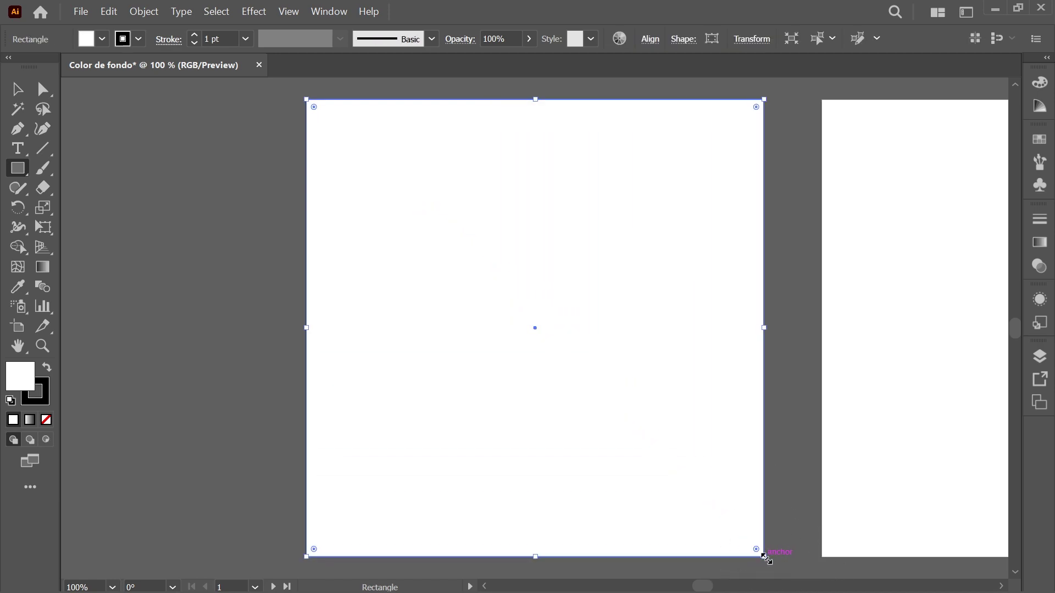
pyautogui.click(17, 89)
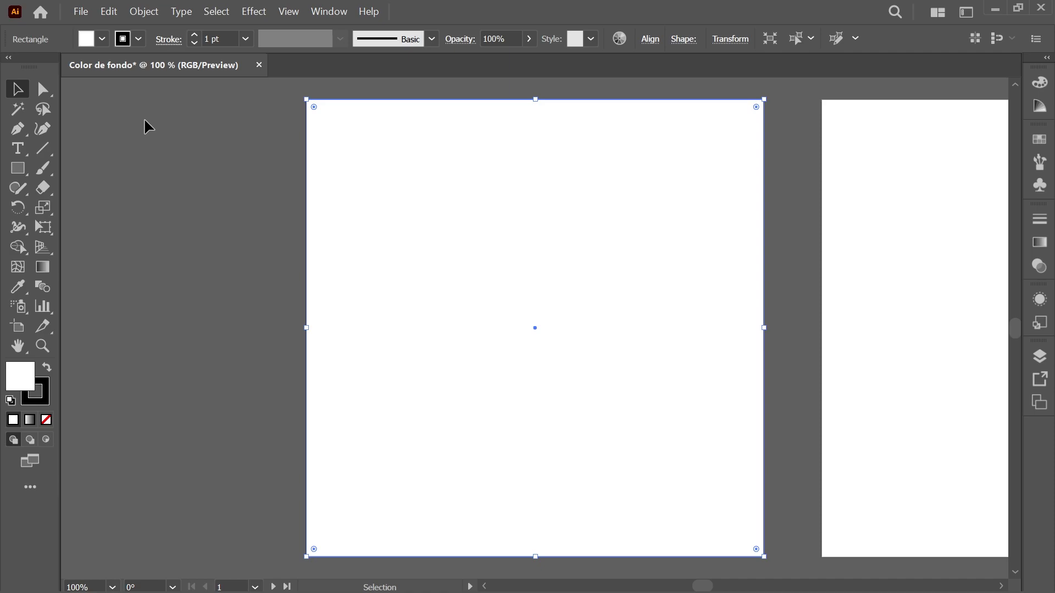
# - Offset the rectangle's path by 10 px with Miter joins and miter limit 4
pyautogui.click(143, 12)
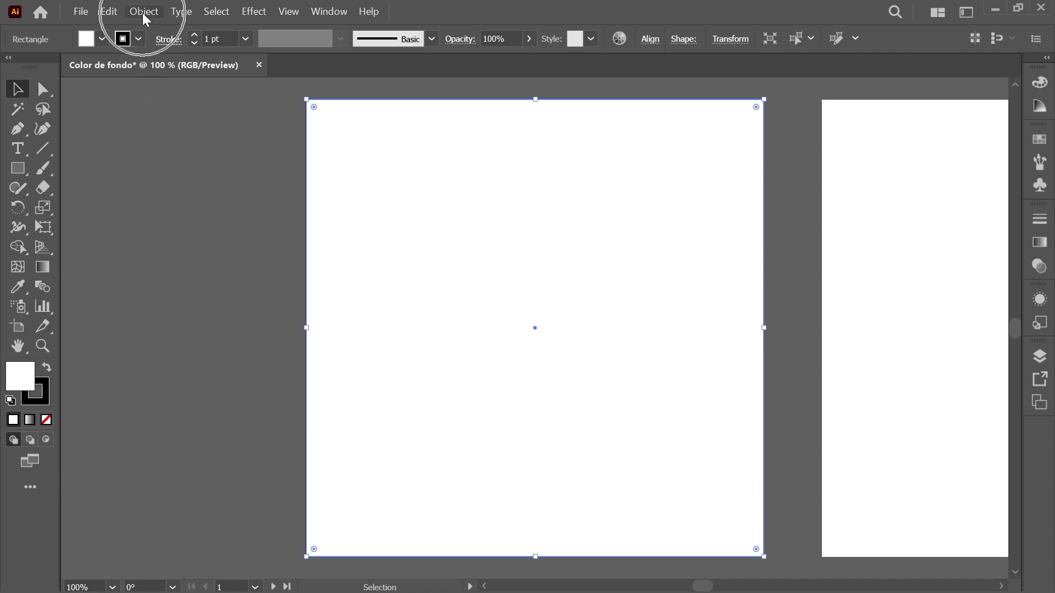
pyautogui.click(248, 306)
pyautogui.click(468, 358)
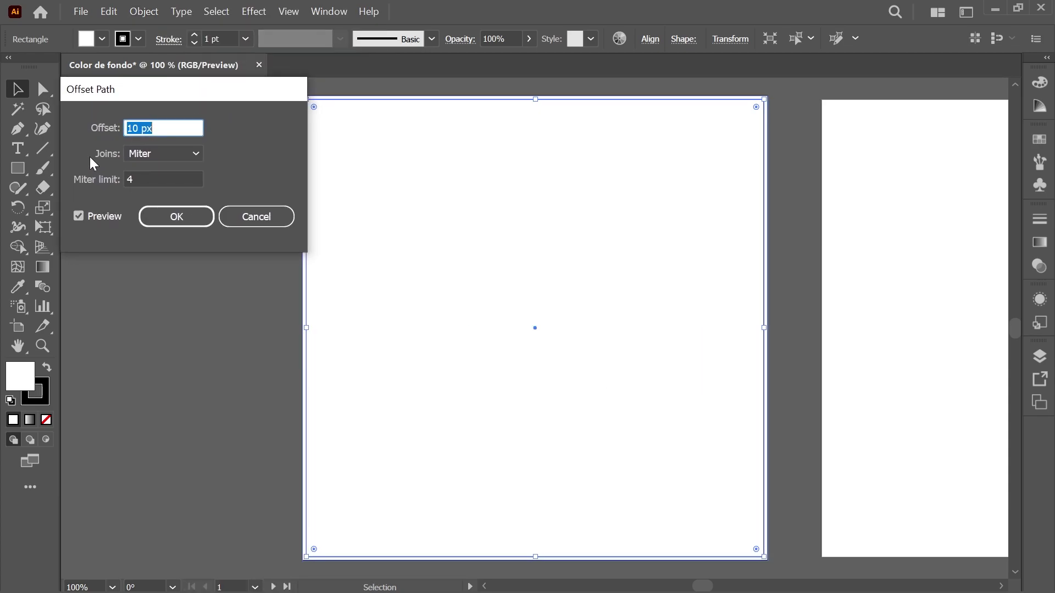
pyautogui.click(194, 155)
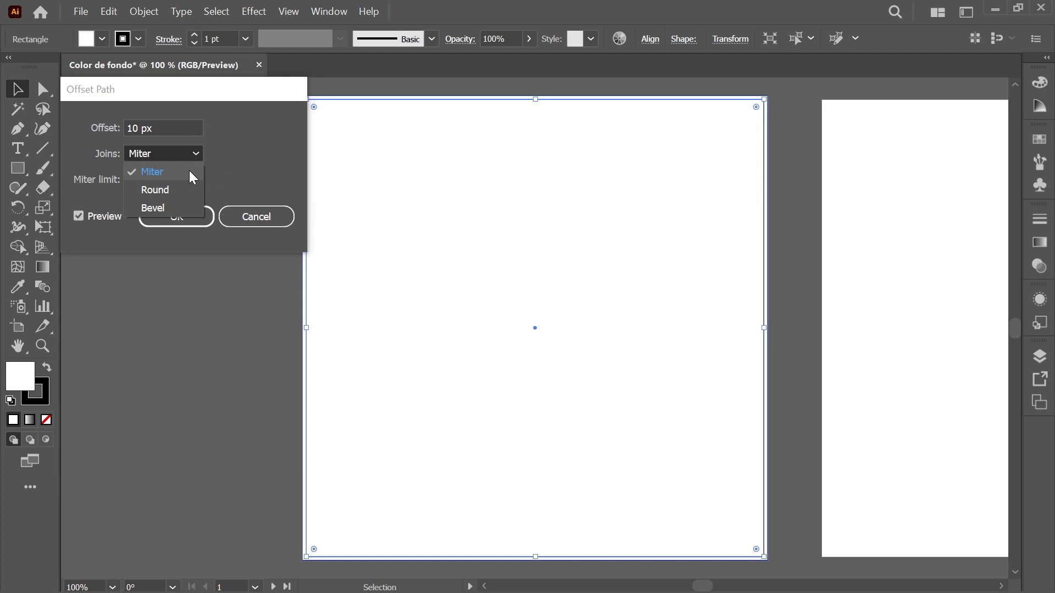
pyautogui.click(189, 170)
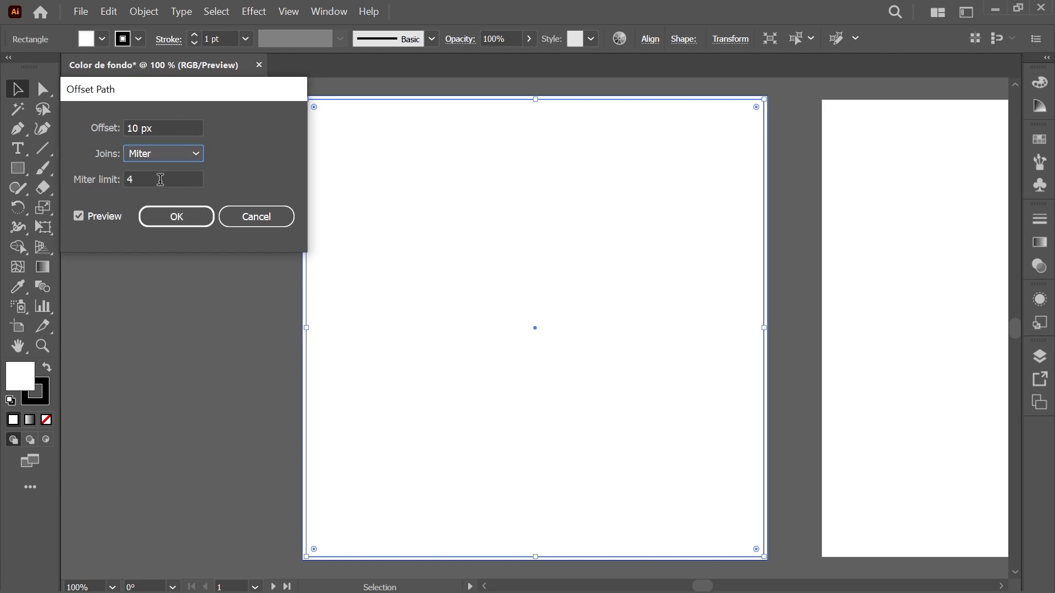
pyautogui.press('Tab')
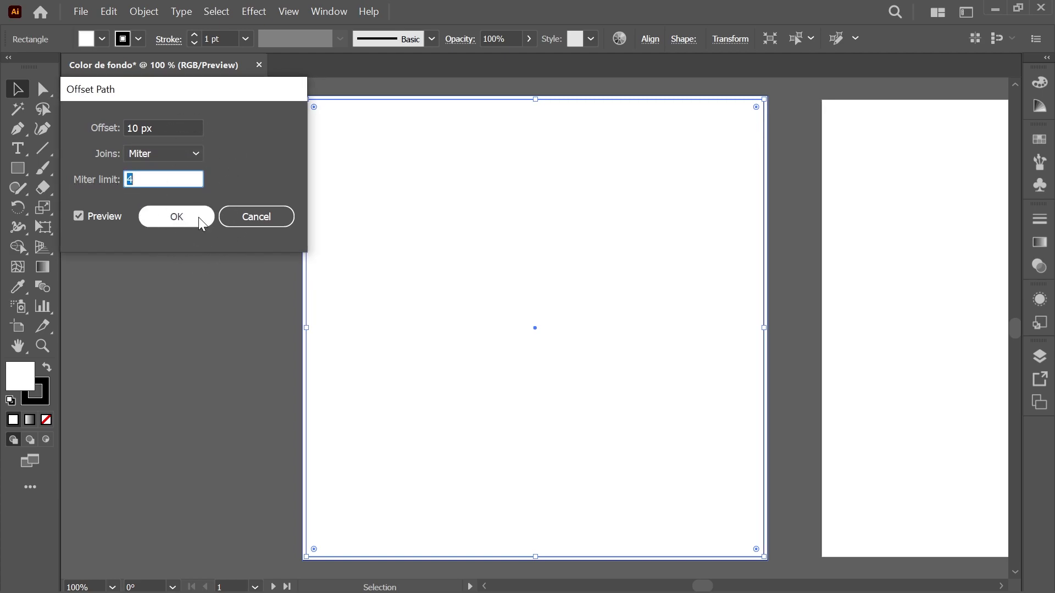
pyautogui.click(199, 217)
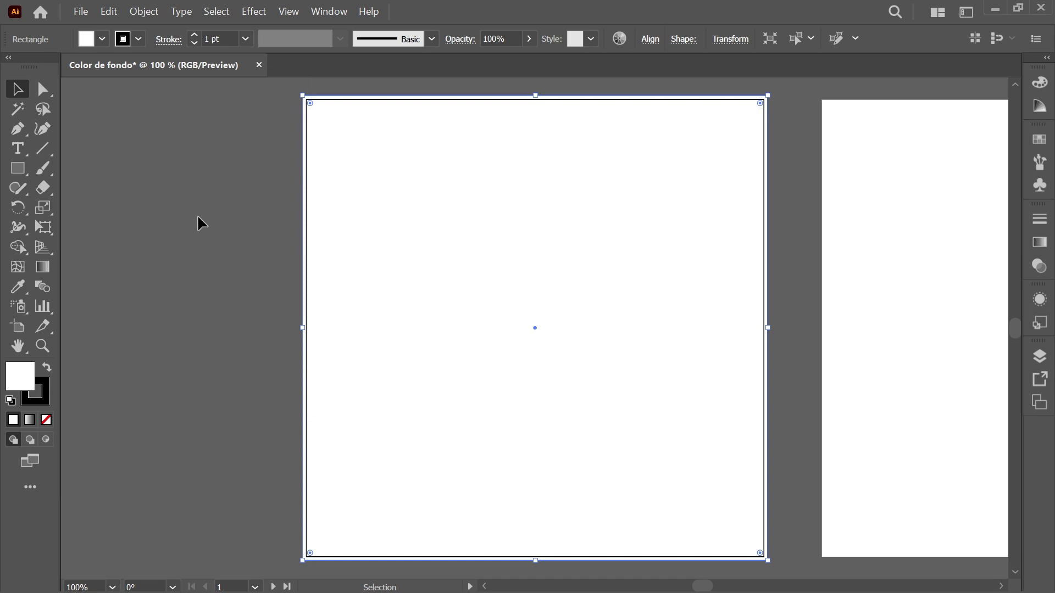
# - Give the offset rectangle fill ff3333 and no stroke
pyautogui.click(1040, 82)
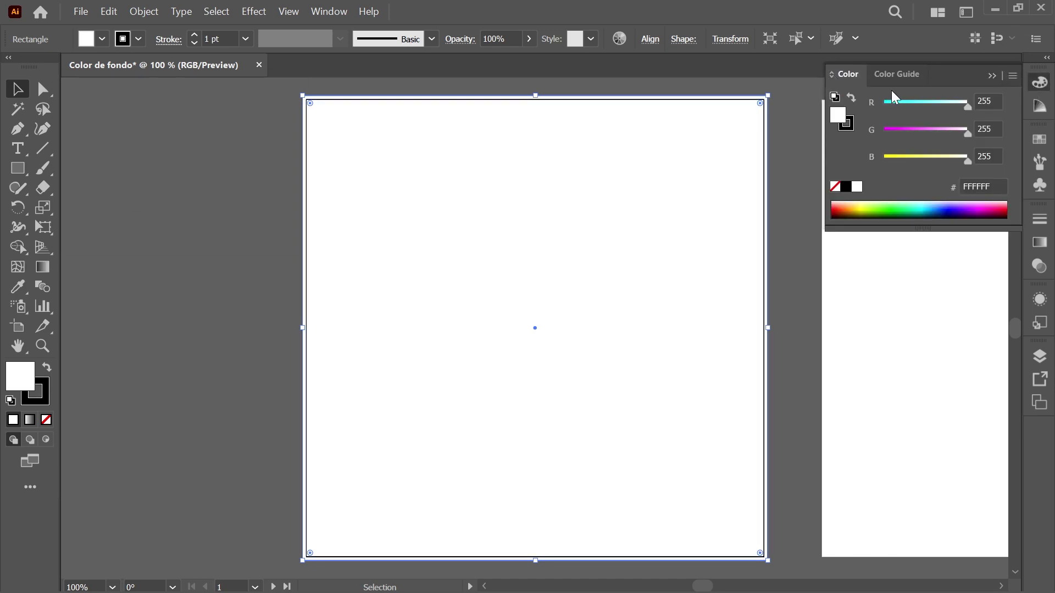
pyautogui.click(983, 187)
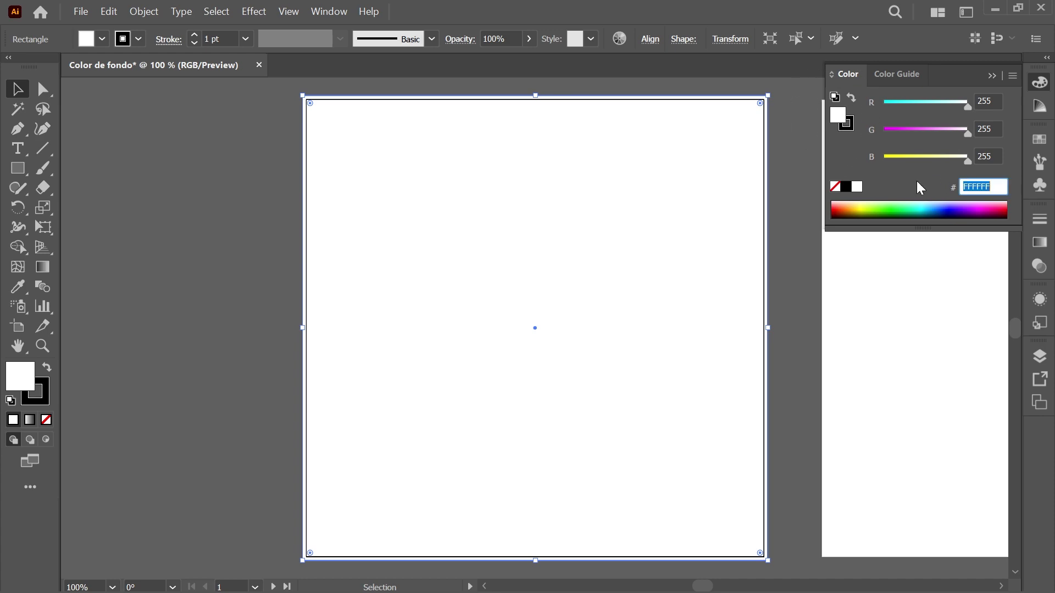
pyautogui.write('ff3333')
pyautogui.press('Return')
pyautogui.click(843, 128)
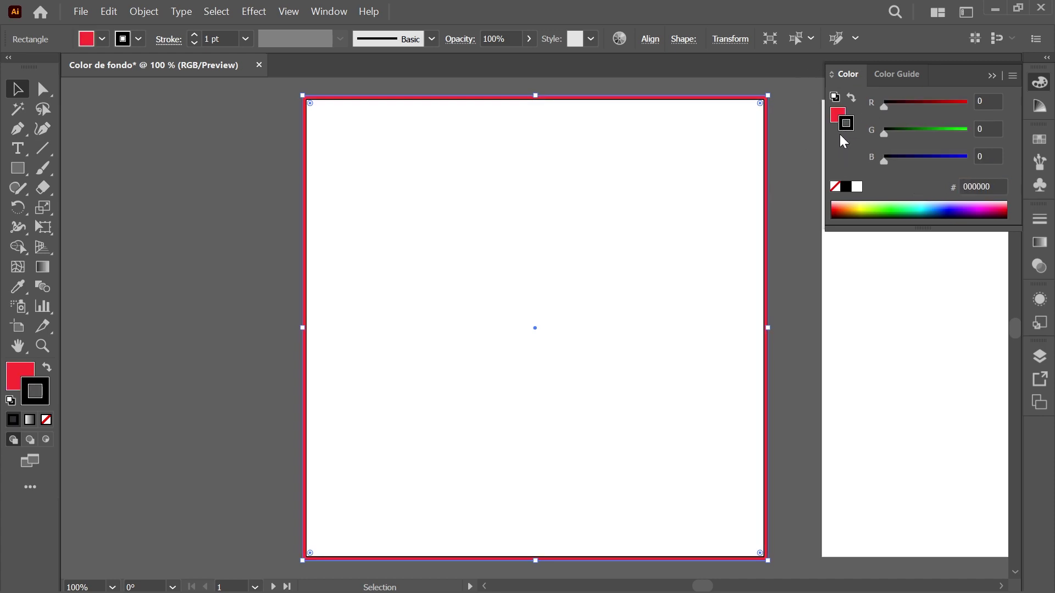
pyautogui.click(835, 187)
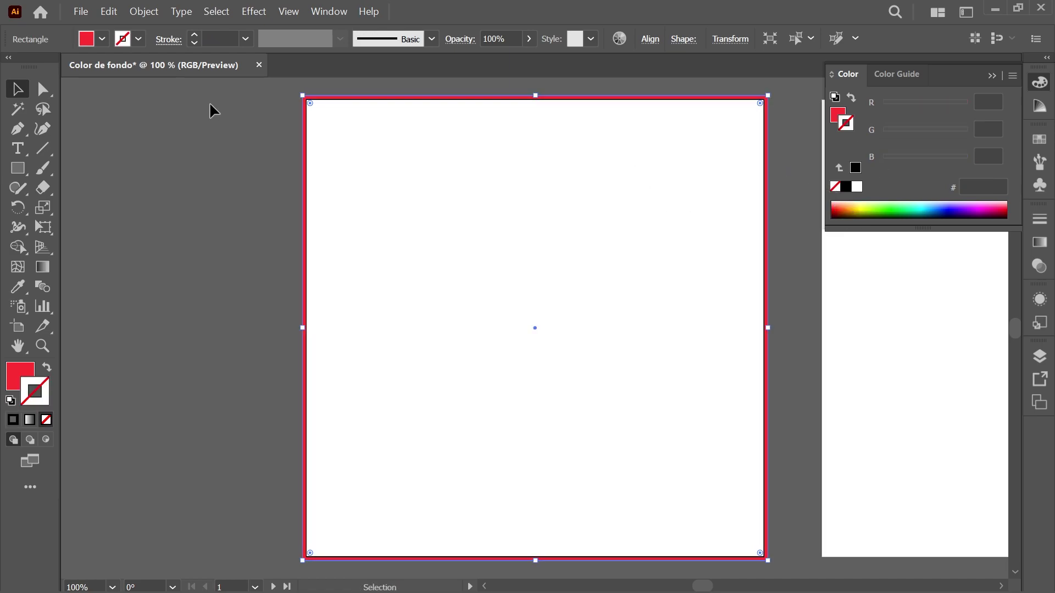
# - Inverse the selection and delete the original white rectangle
pyautogui.click(226, 15)
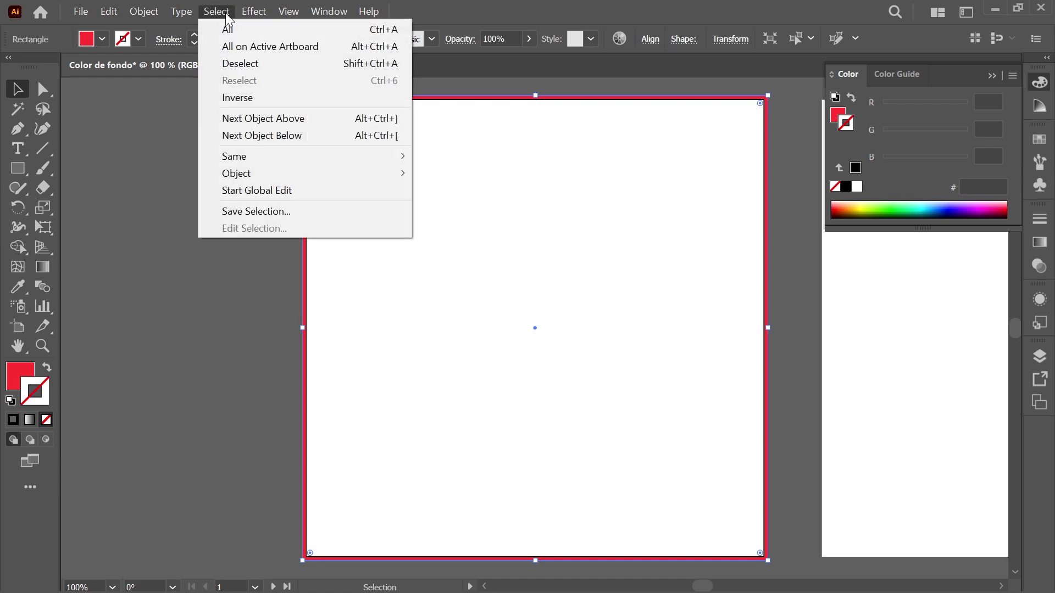
pyautogui.click(266, 98)
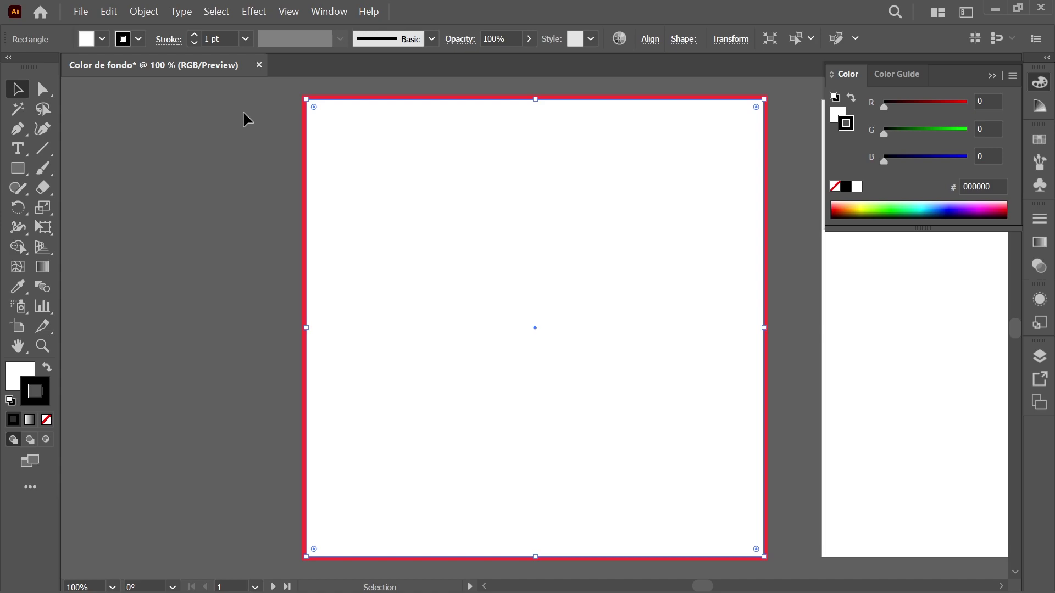
pyautogui.press('Delete')
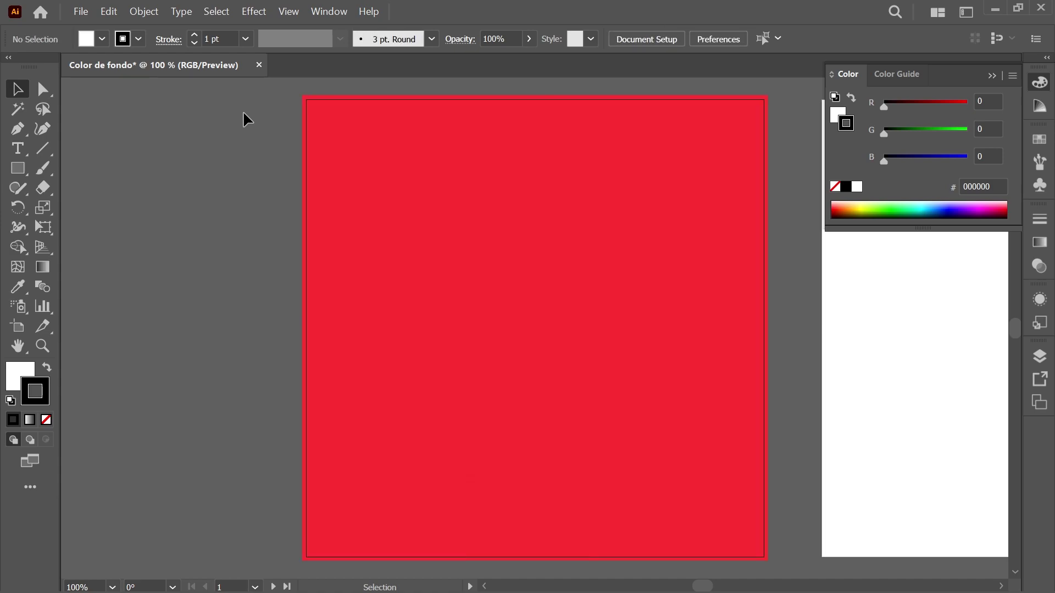
# - Jump to artboard 2 and place a linked 1220 × 1220 px rectangle centred on it
pyautogui.click(256, 587)
pyautogui.click(256, 587)
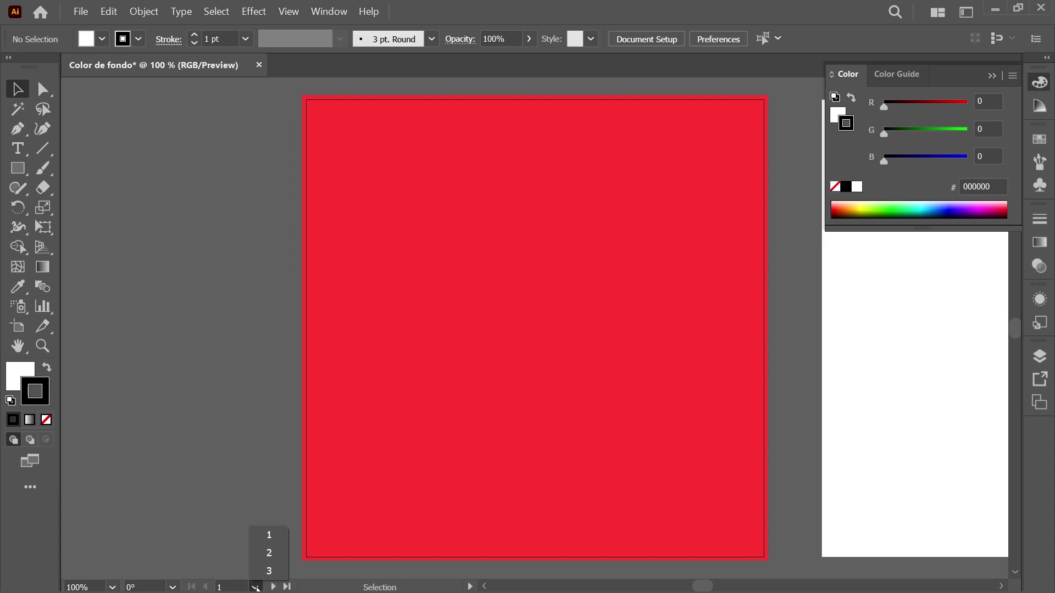
pyautogui.click(270, 553)
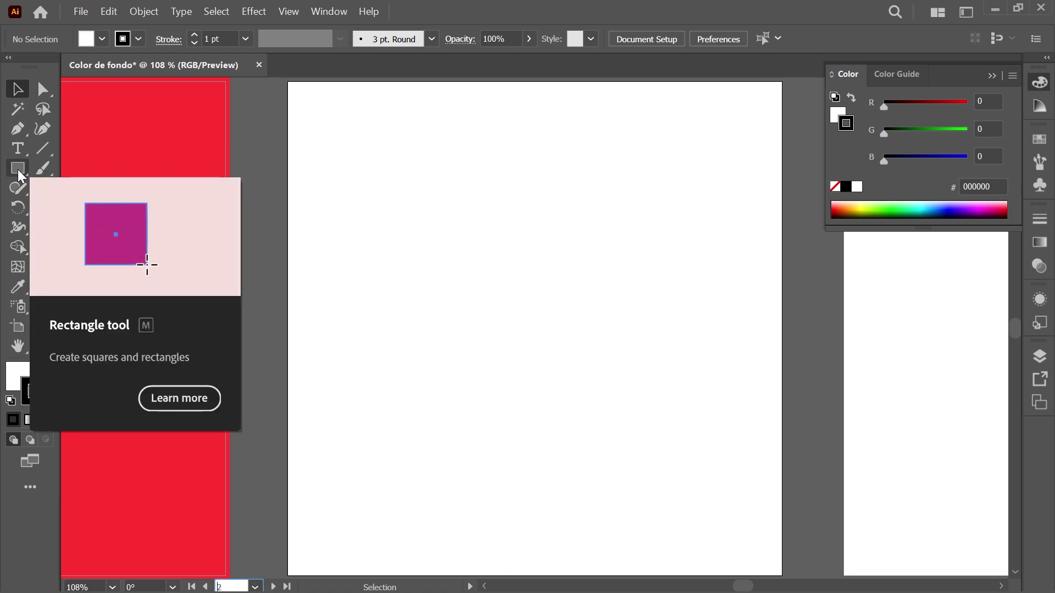
pyautogui.click(18, 170)
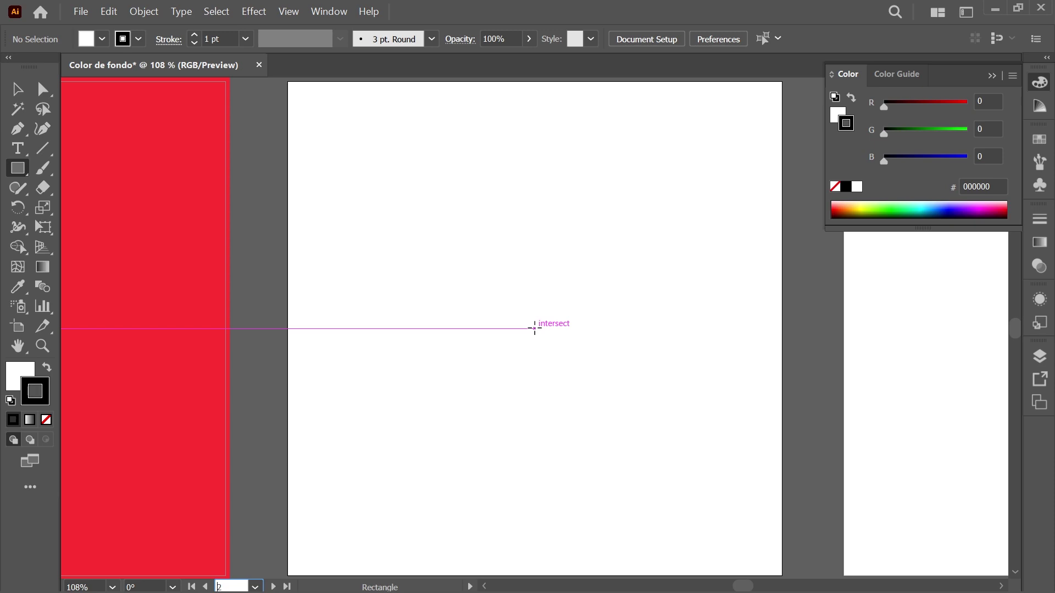
pyautogui.press('alt')
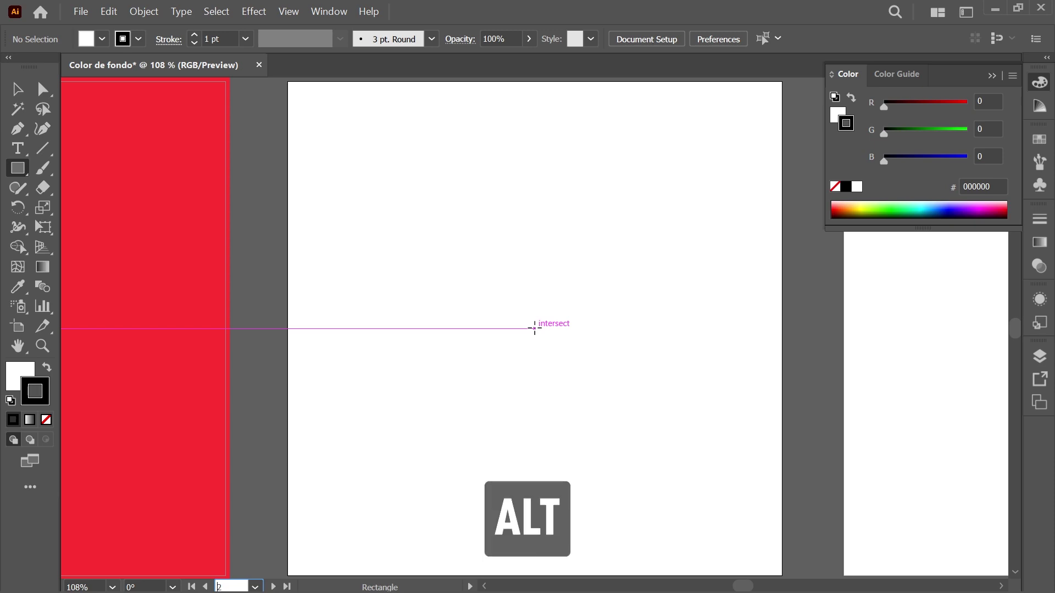
pyautogui.keyDown('alt'); pyautogui.click(533, 328); pyautogui.keyUp('alt')
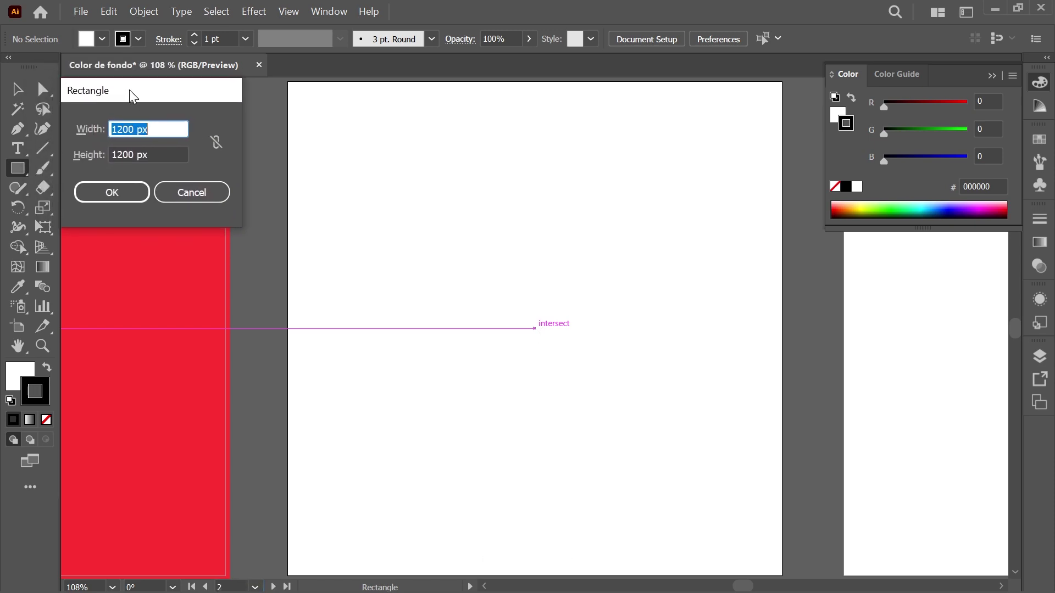
pyautogui.click(213, 140)
pyautogui.click(215, 142)
pyautogui.click(101, 133)
pyautogui.write('1200')
pyautogui.write('20')
pyautogui.press('Tab')
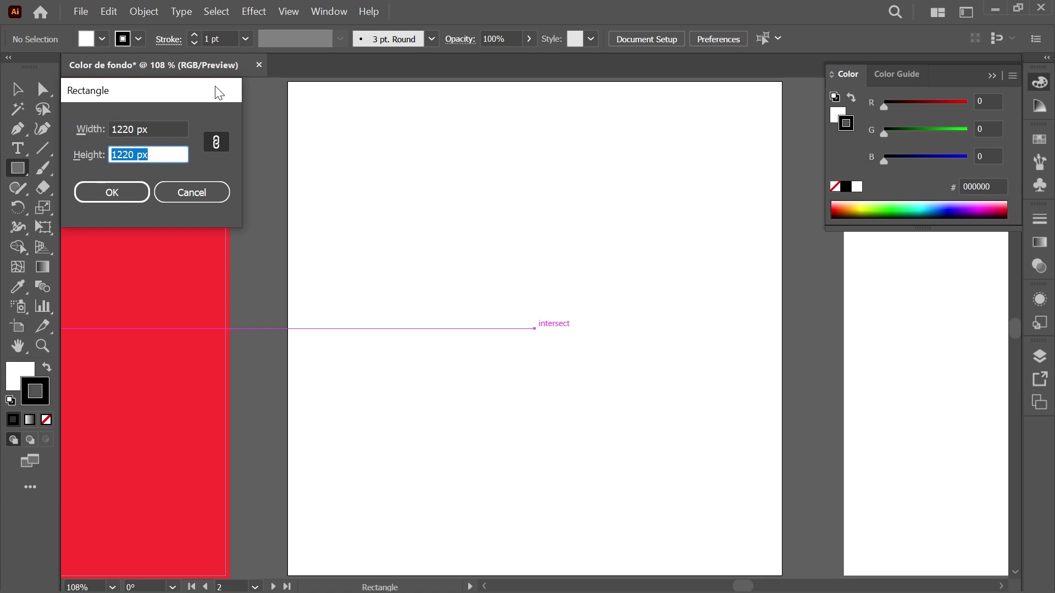
pyautogui.click(133, 197)
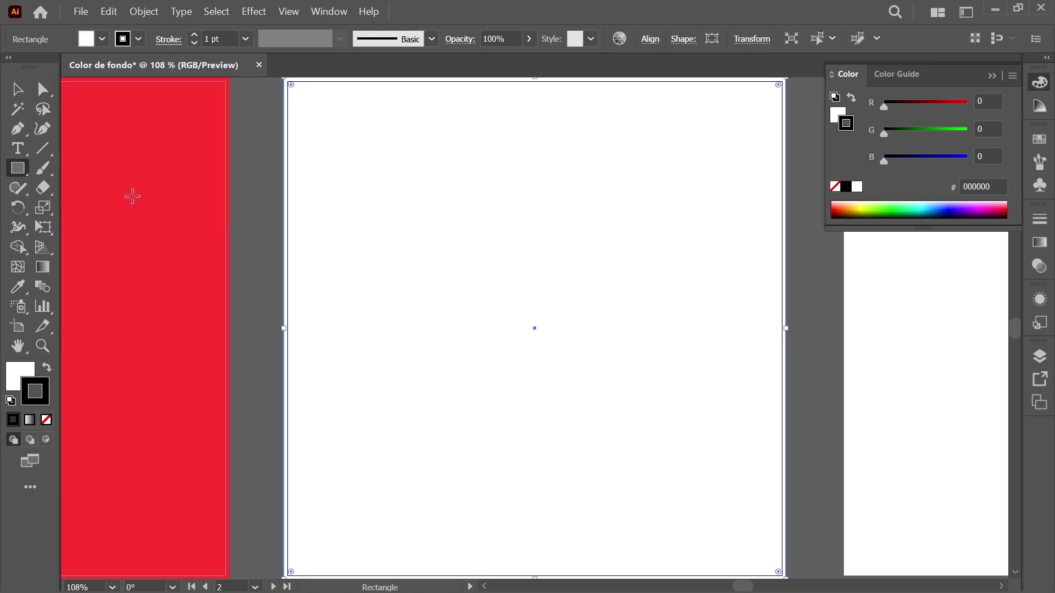
# - Fill the square yellow fce30a, remove its stroke, and deselect it
pyautogui.hotkey('ctrl', '-')
pyautogui.click(17, 89)
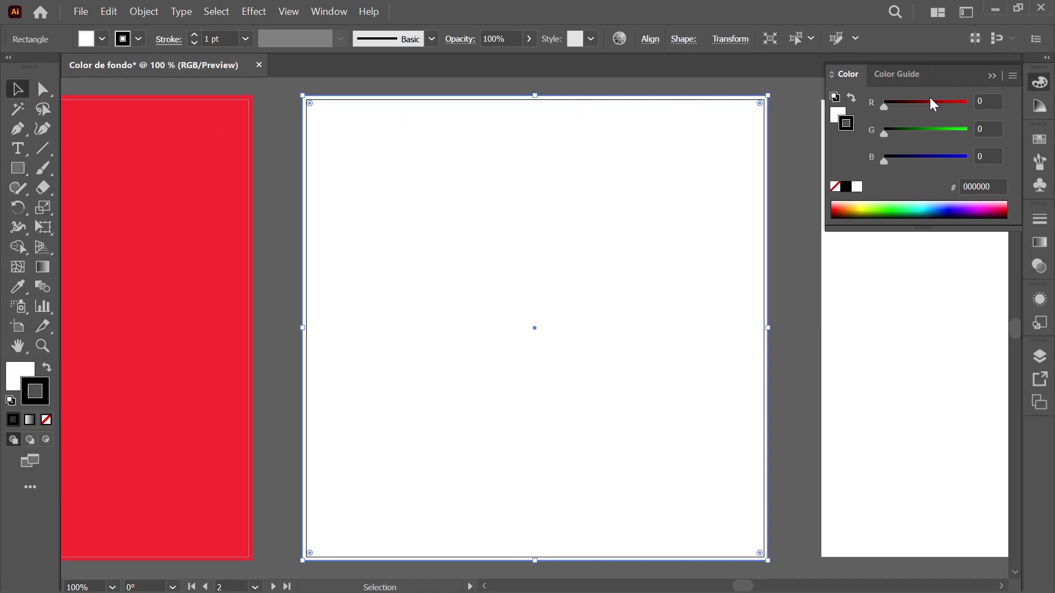
pyautogui.click(838, 117)
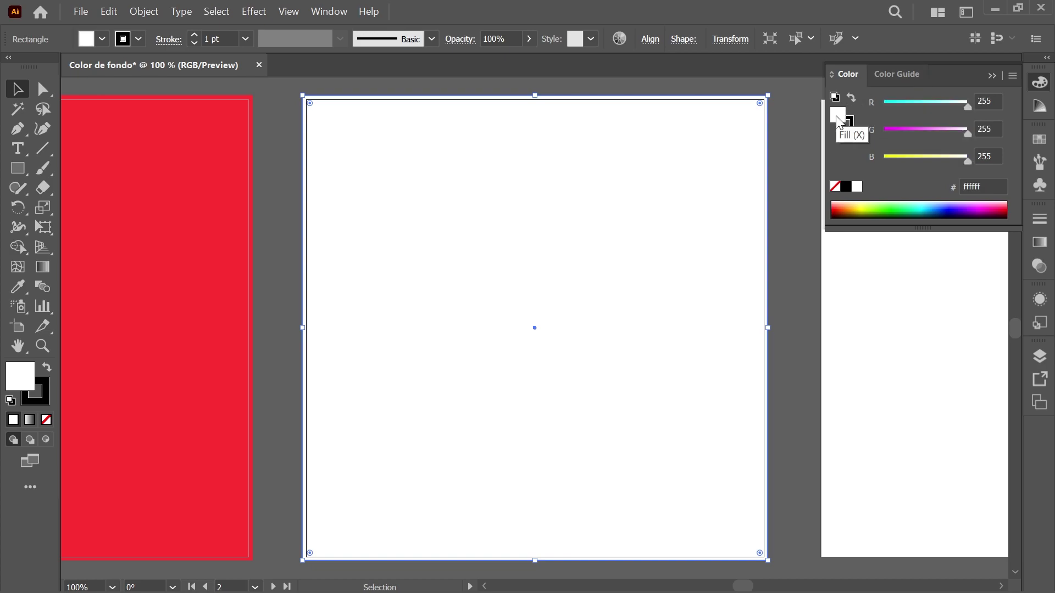
pyautogui.click(983, 187)
pyautogui.write('fce')
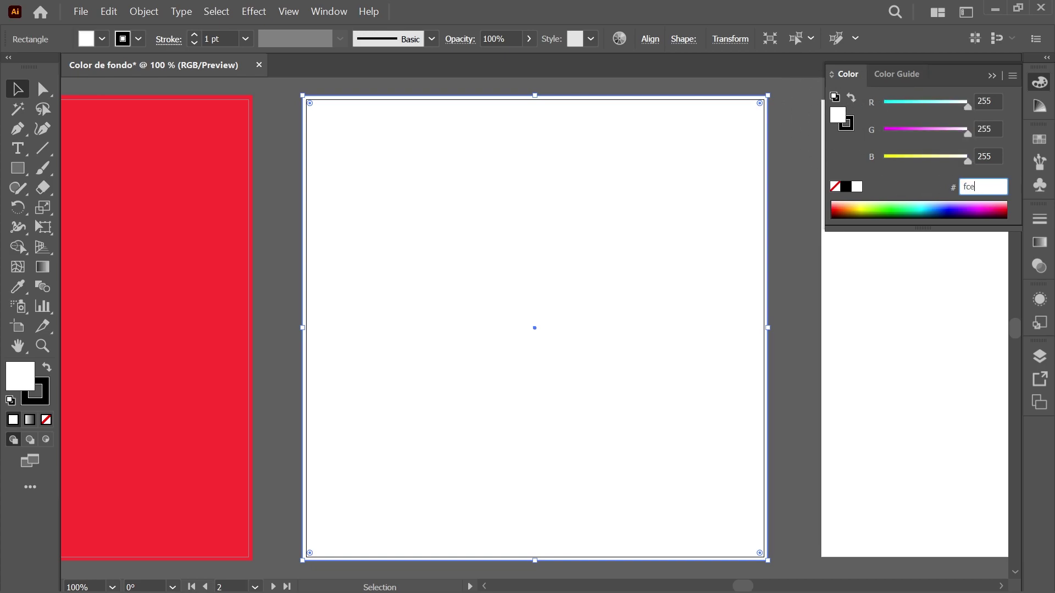
pyautogui.write('30a')
pyautogui.press('Return')
pyautogui.click(849, 123)
pyautogui.click(1037, 82)
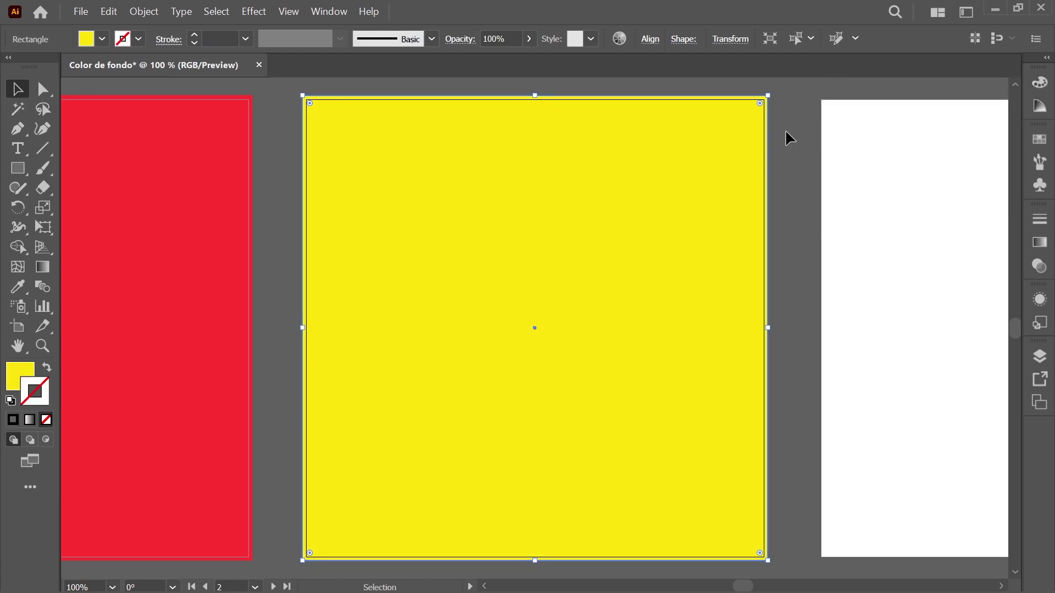
pyautogui.click(215, 13)
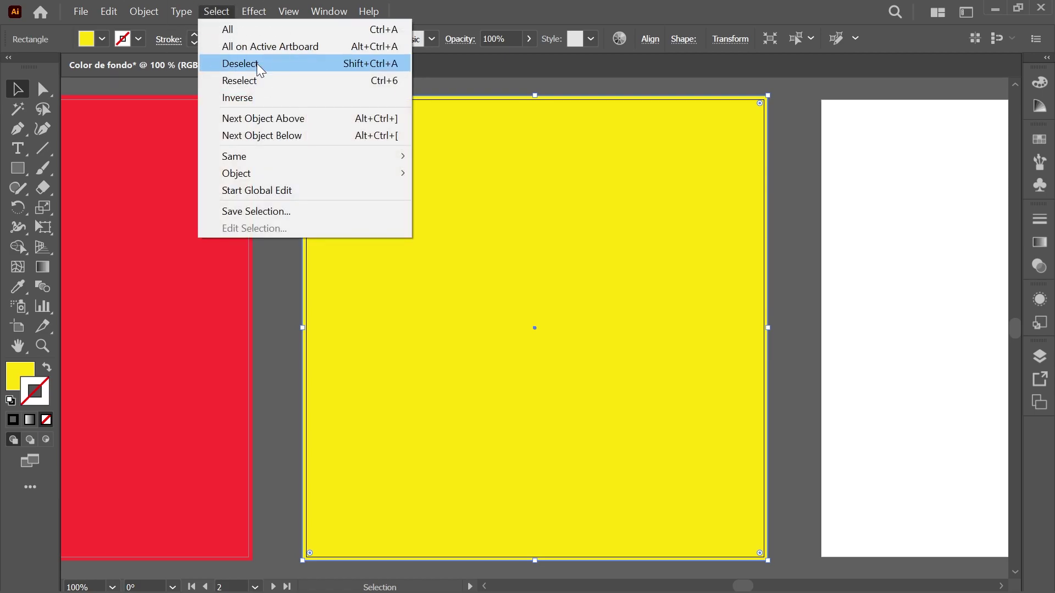
pyautogui.click(256, 63)
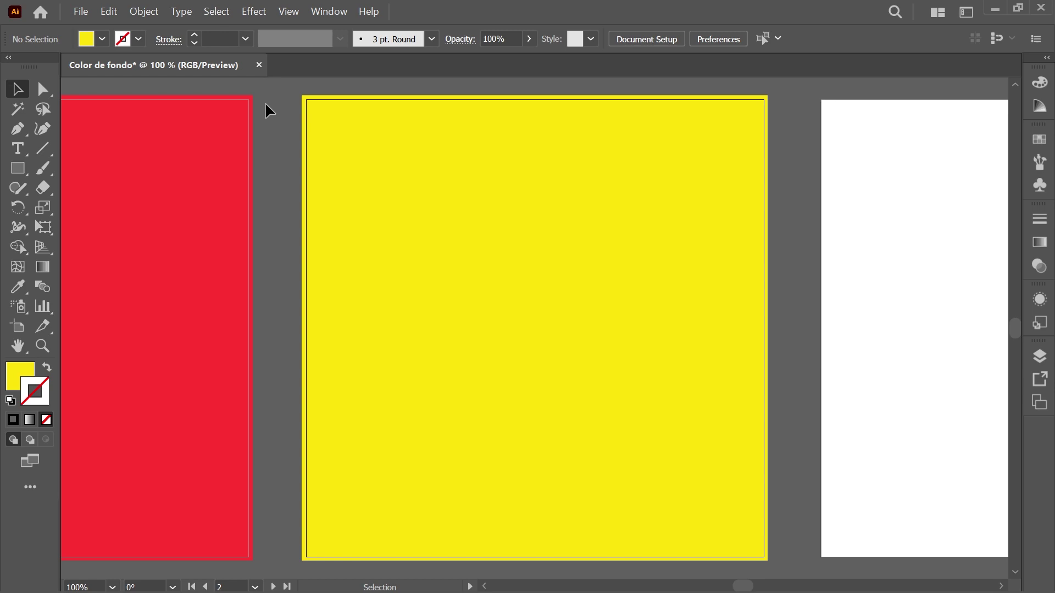
# - Switch the view to the blank artboard 3
pyautogui.click(255, 587)
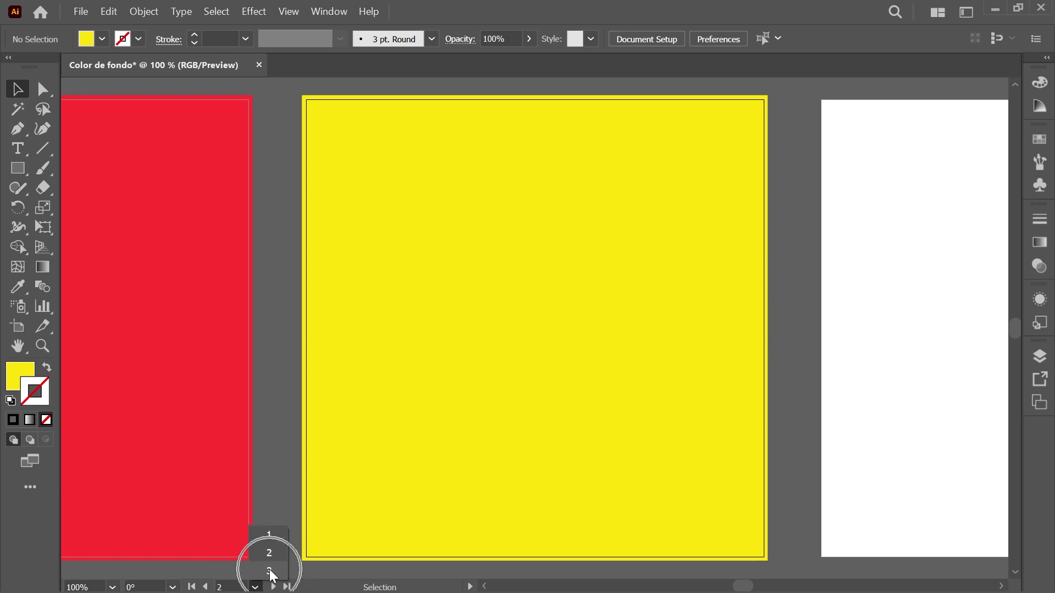
pyautogui.click(269, 572)
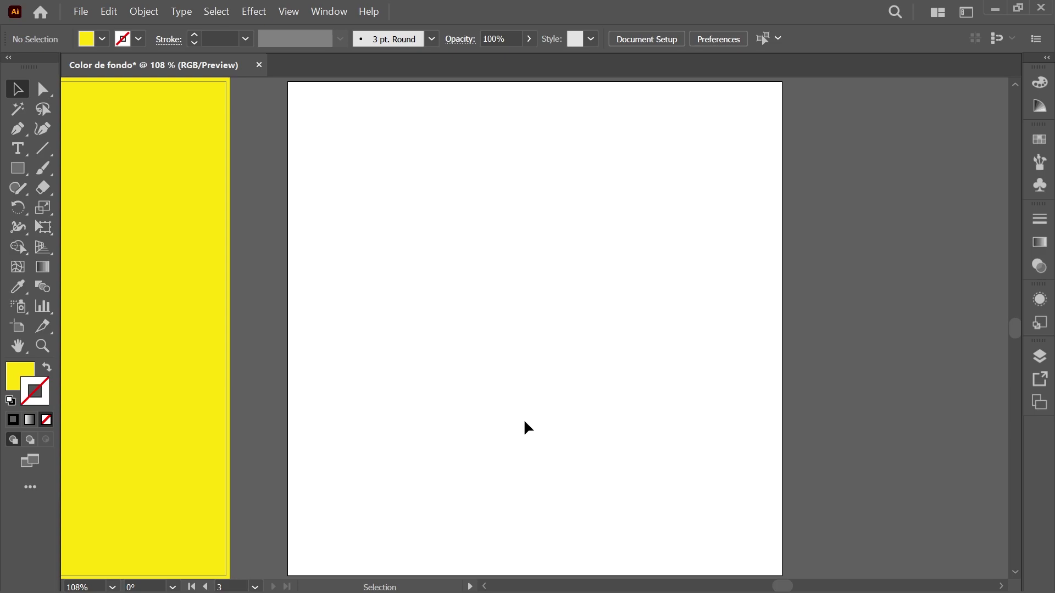
pyautogui.click(82, 12)
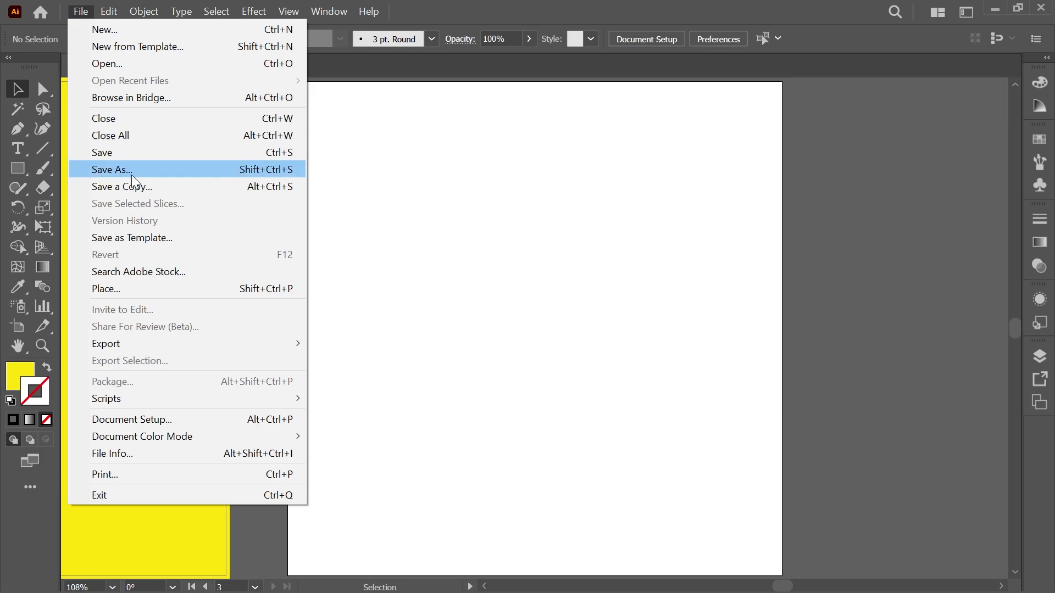
# - Enable Simulate Colored Paper in Document Setup with pink RGB 254/125/205
pyautogui.click(192, 417)
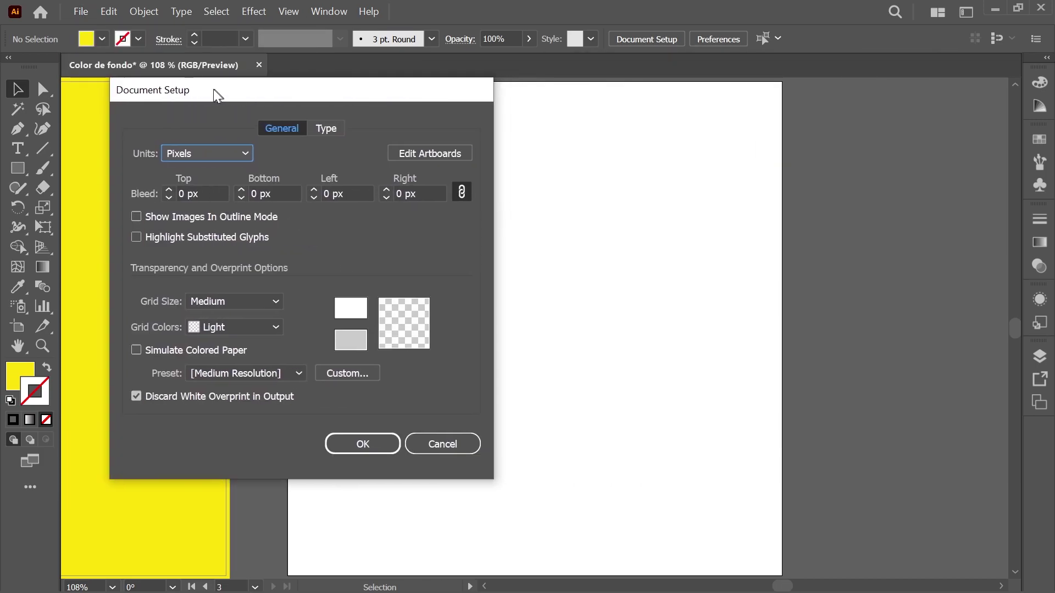
pyautogui.moveTo(214, 90); pyautogui.dragTo(144, 102)
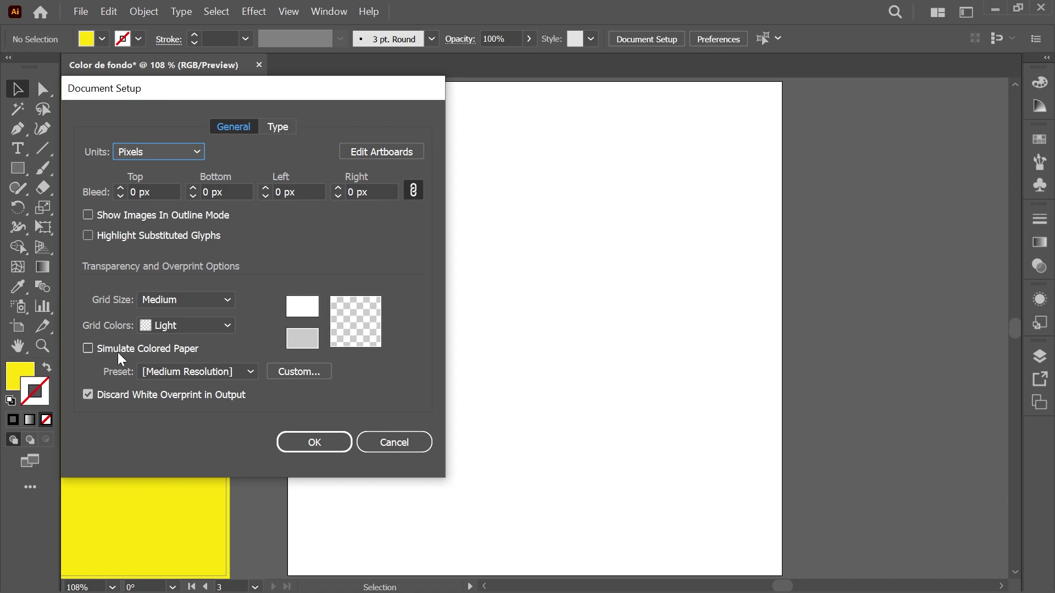
pyautogui.click(89, 348)
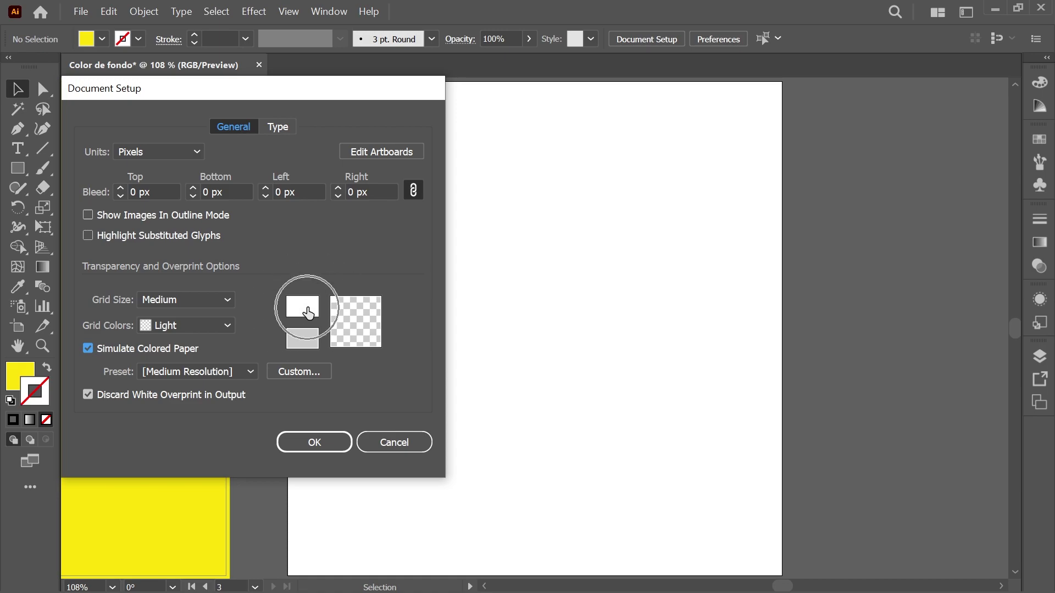
pyautogui.click(307, 313)
pyautogui.moveTo(390, 165); pyautogui.dragTo(110, 91)
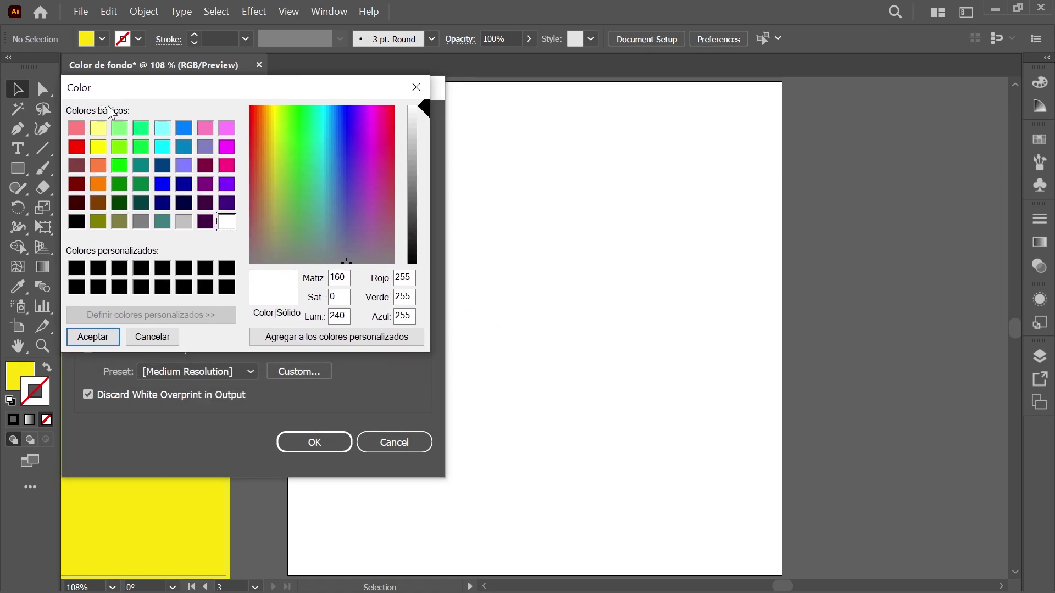
pyautogui.click(400, 278)
pyautogui.write('254')
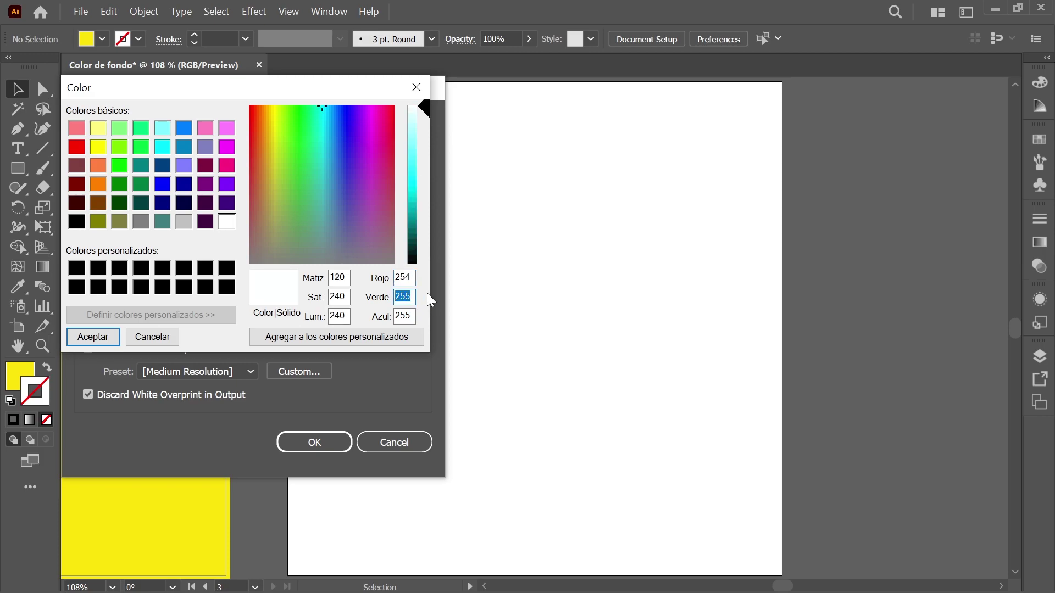
pyautogui.write('125')
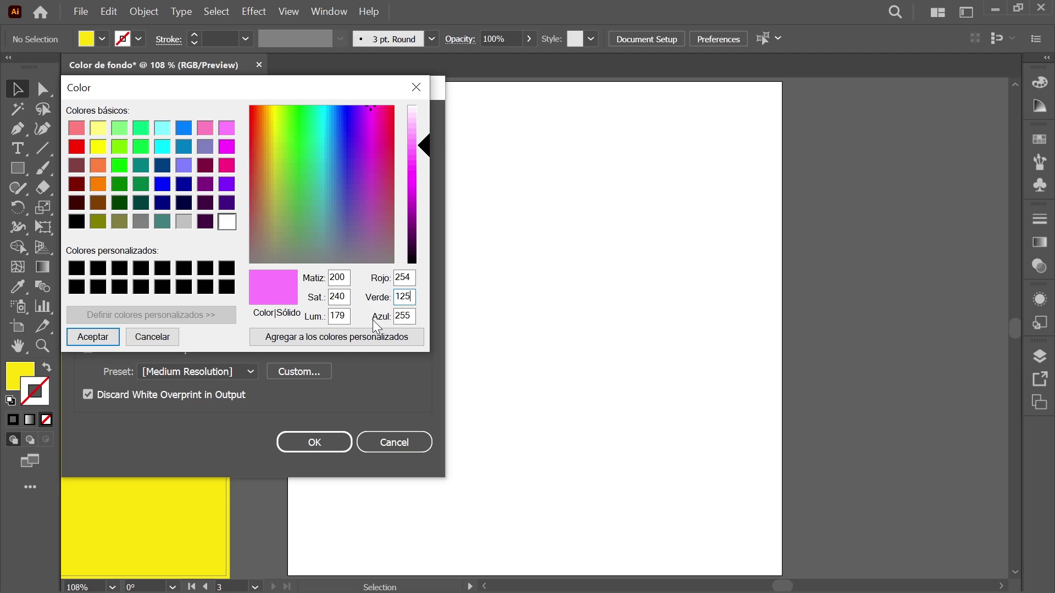
pyautogui.write('205')
pyautogui.click(93, 338)
pyautogui.click(312, 440)
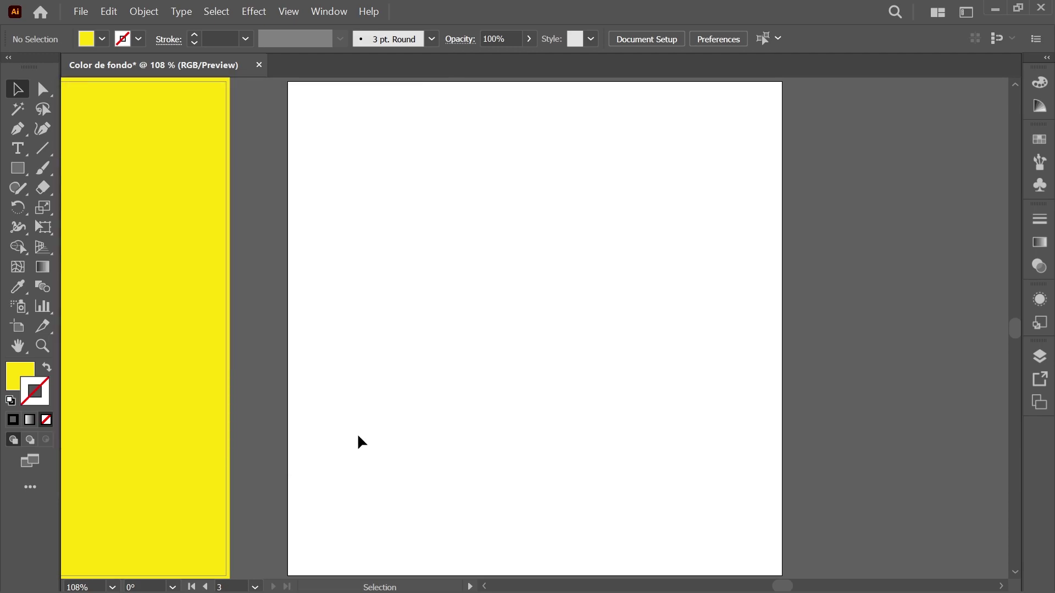
# - Zoom to 130%, then fit the red, yellow and pink artboards in the window
pyautogui.click(100, 586)
pyautogui.write('130')
pyautogui.press('Return')
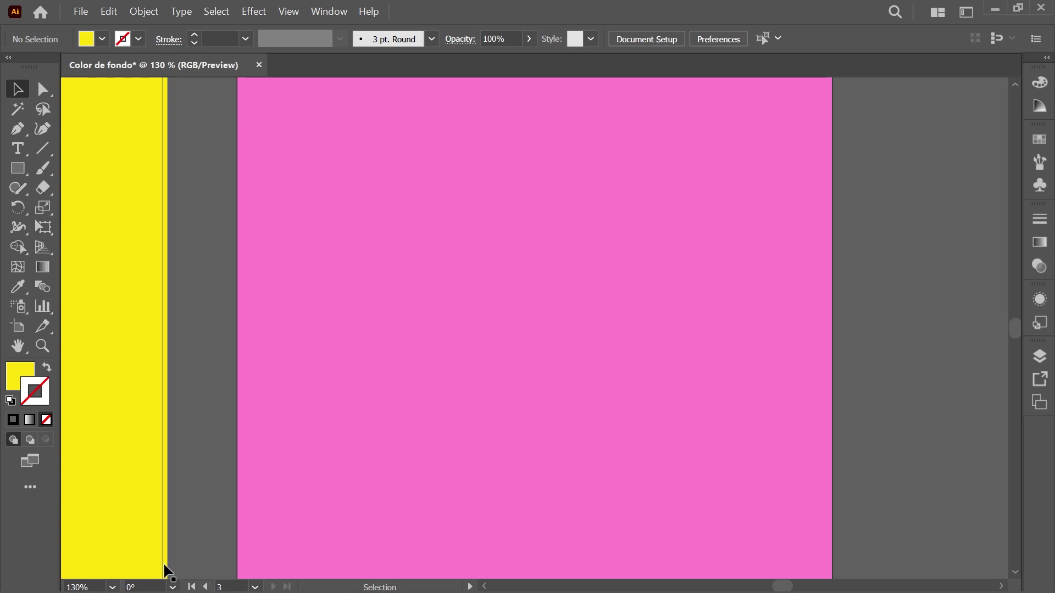
pyautogui.click(113, 586)
pyautogui.hotkey('ctrl', 'alt', '0')
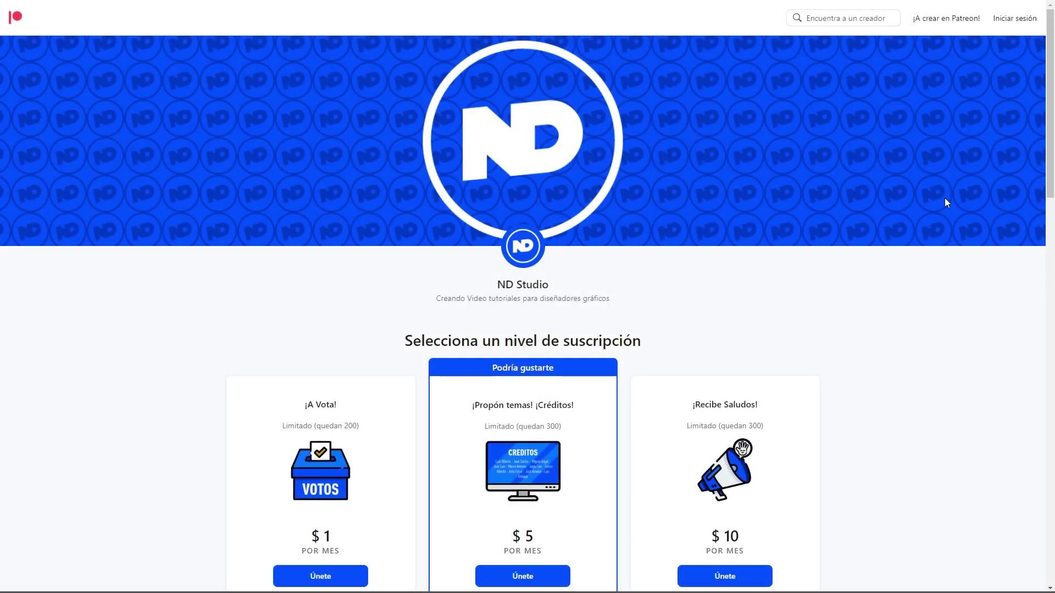
pyautogui.scroll(-4, 944, 202)
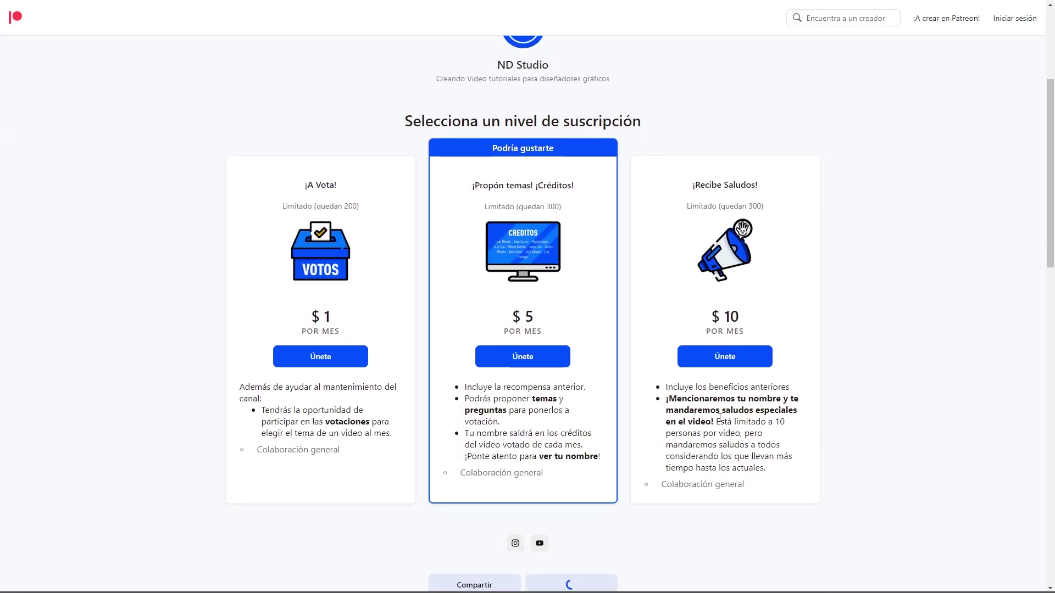
pyautogui.click(360, 364)
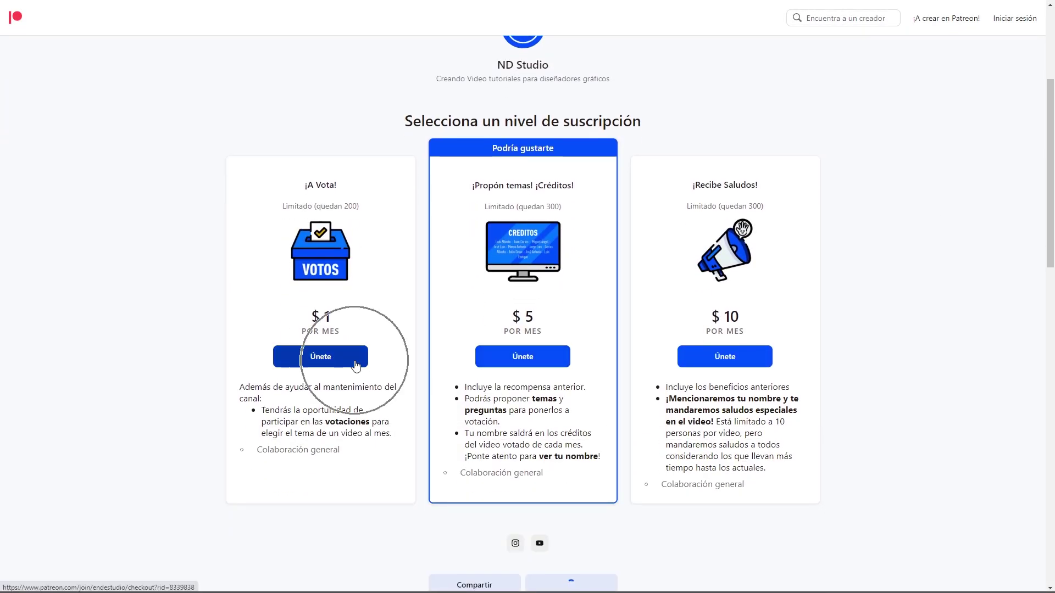
pyautogui.click(494, 363)
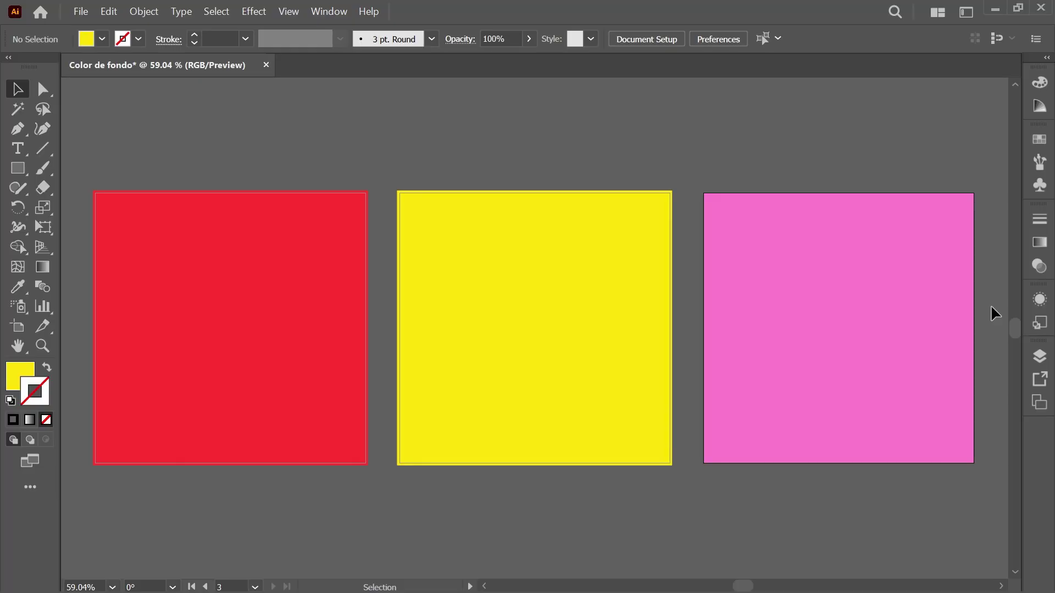